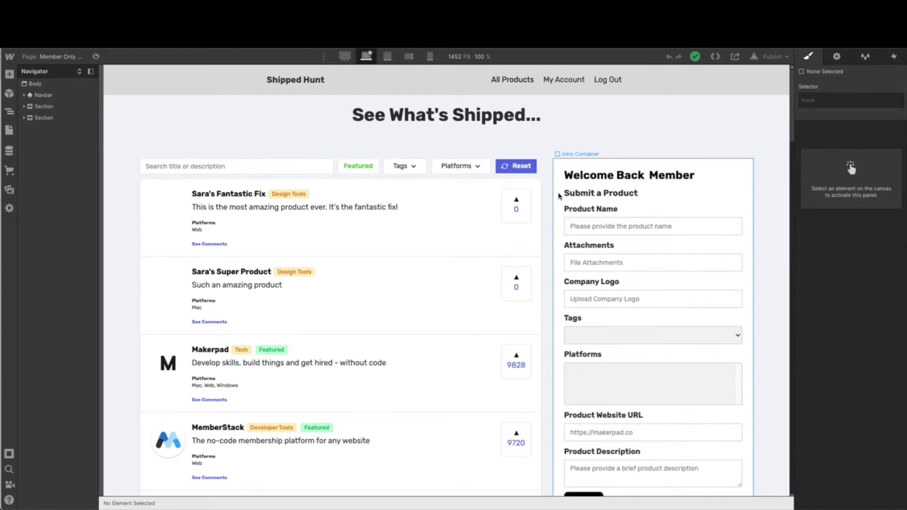
- Select the Intro Container, its Form Block, then the Intro Container again to expand the Navigator to it
left_click(558, 196)
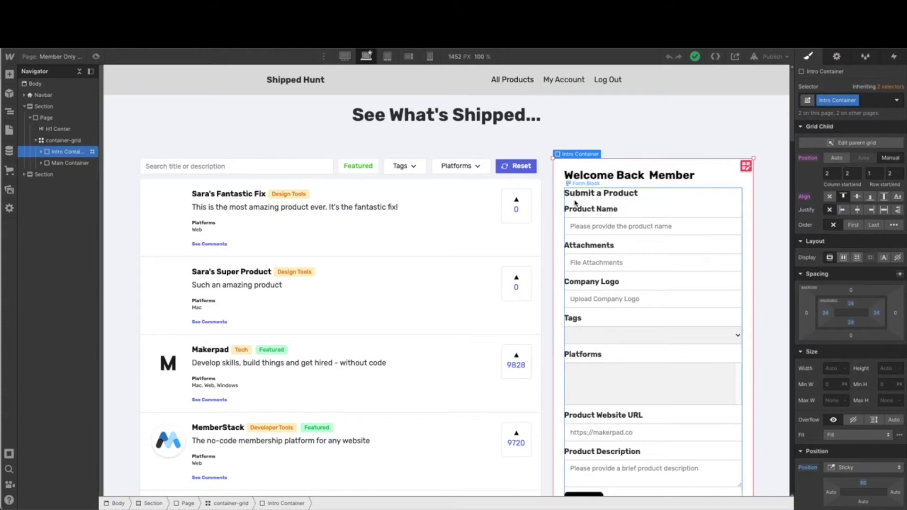
left_click(576, 205)
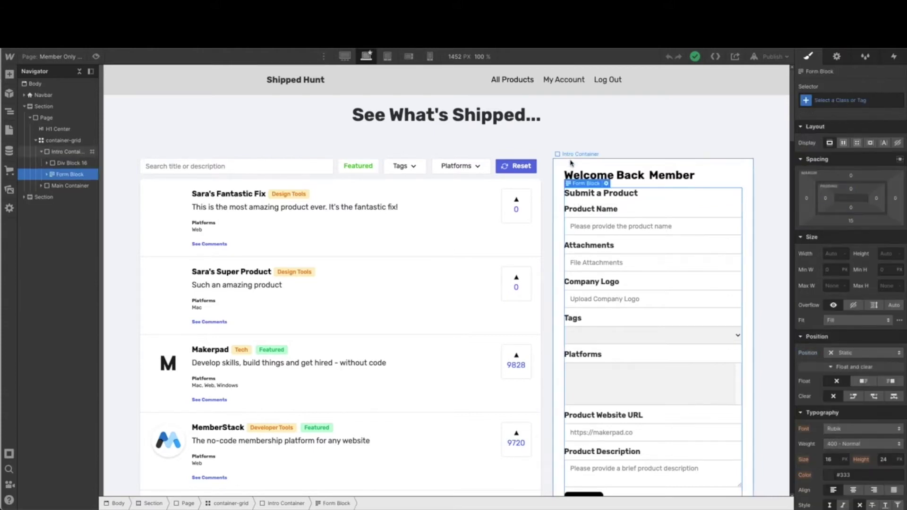
left_click(571, 163)
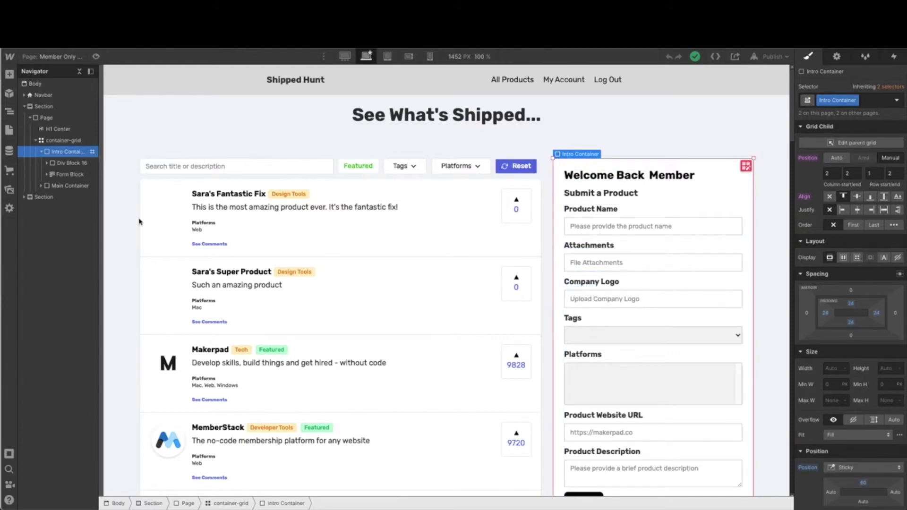
- Expand Div Block 16 and inspect its 'Welcome Back' and 'Member' Demo Headers, then select the Form Block
left_click(48, 175)
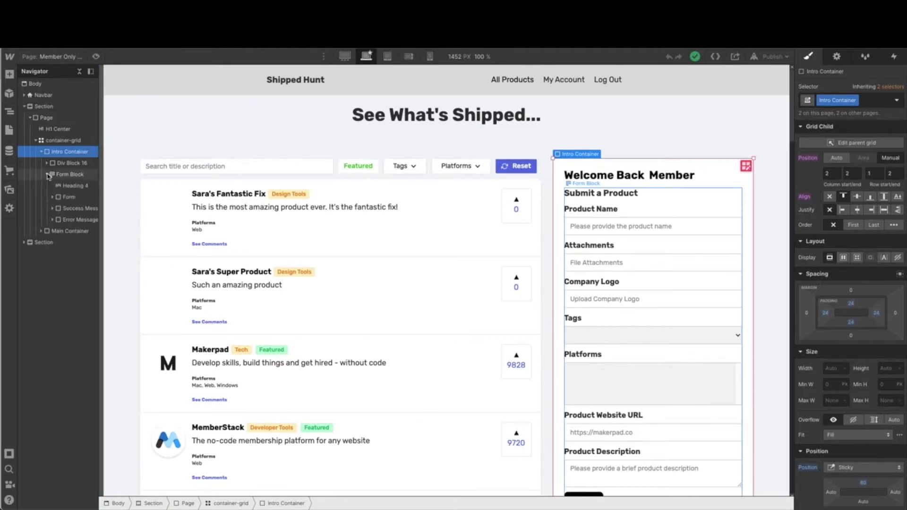
left_click(48, 163)
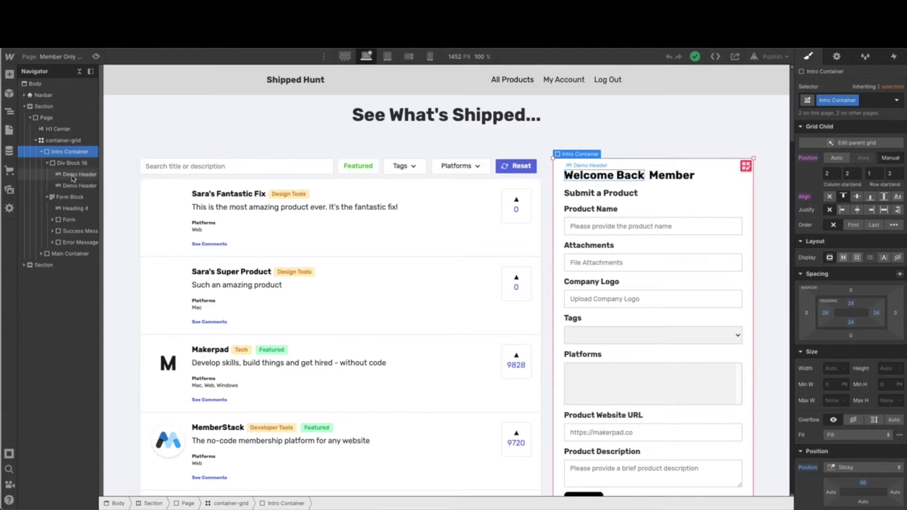
left_click(72, 176)
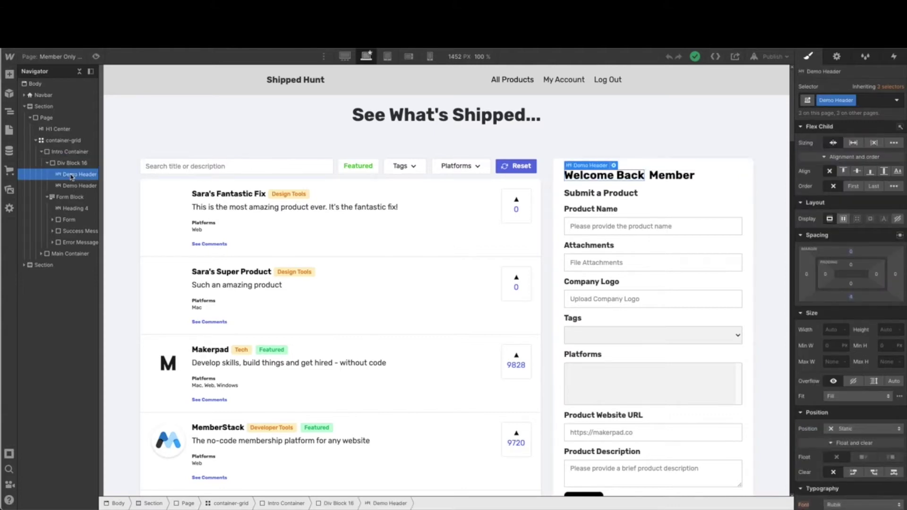
left_click(650, 178)
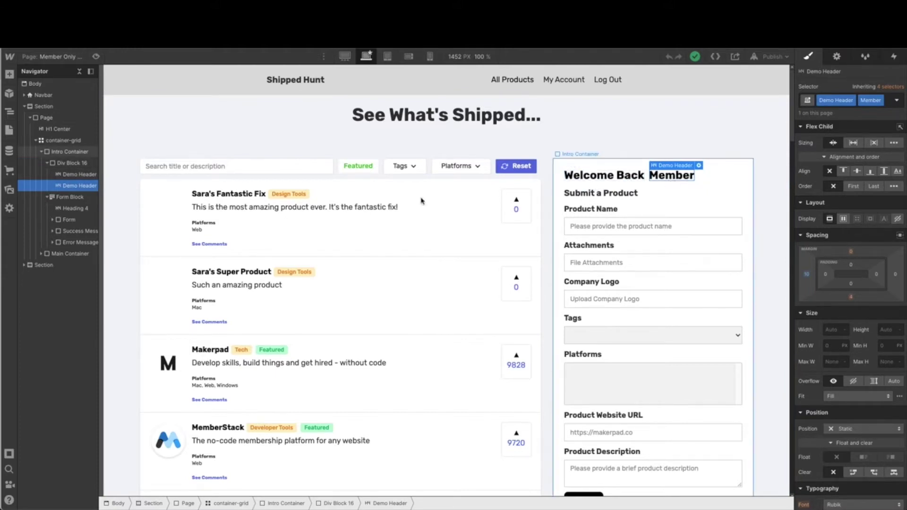
left_click(73, 163)
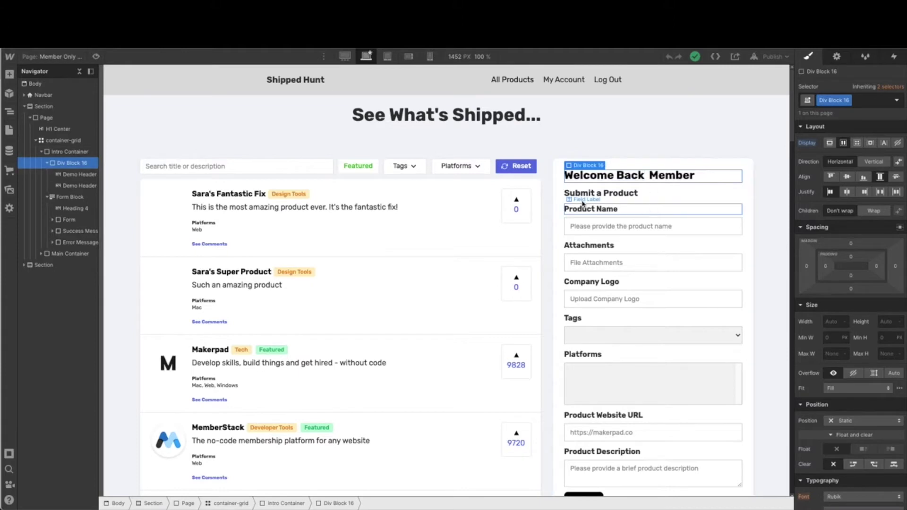
left_click(94, 197)
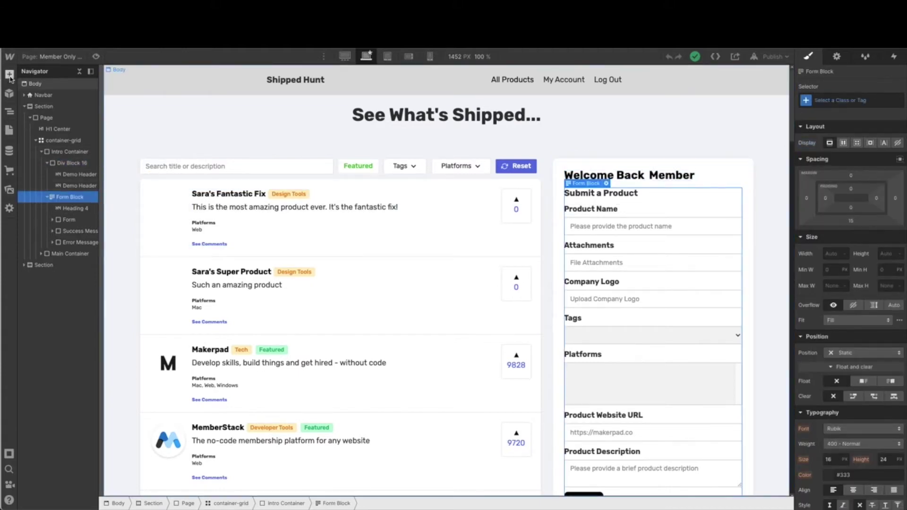
- Drag a Form Block in from the Add panel and inspect the Product Name label and Attachments field
left_click(9, 75)
scroll(60, 282, "down", 10)
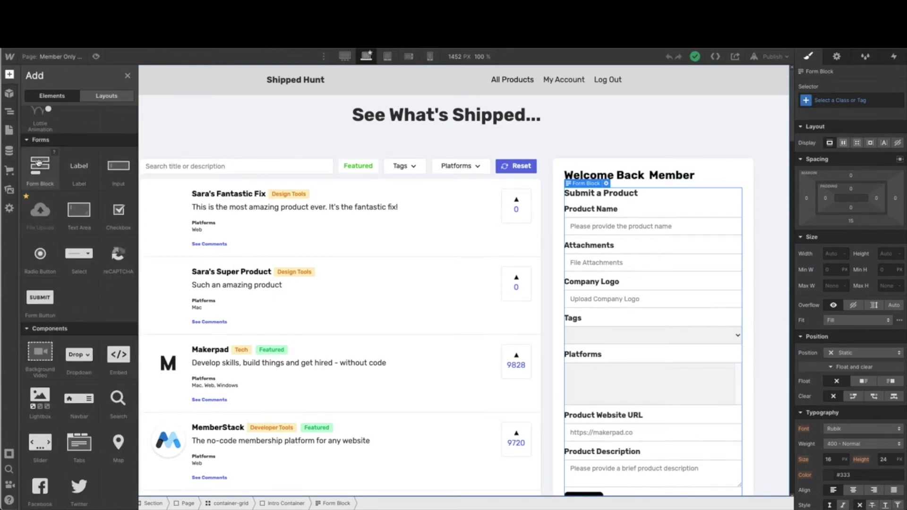
left_click_drag(39, 163, 636, 246)
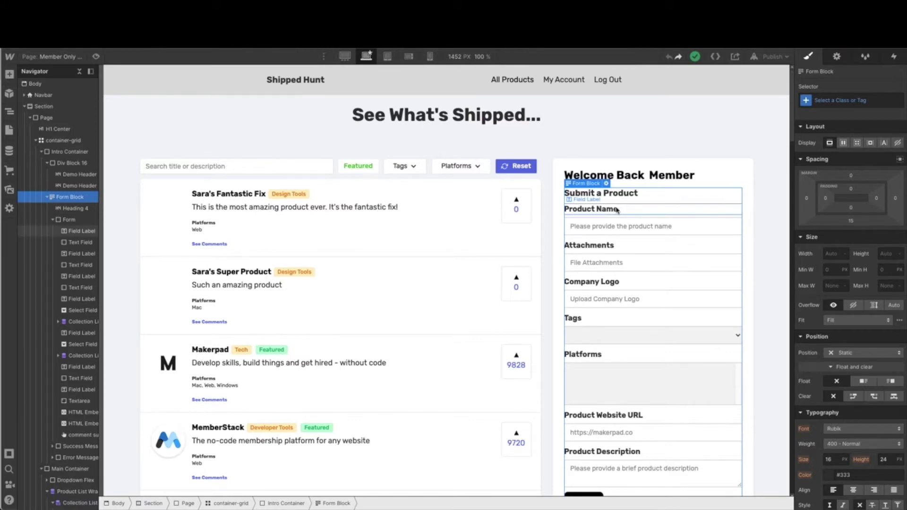
left_click(617, 210)
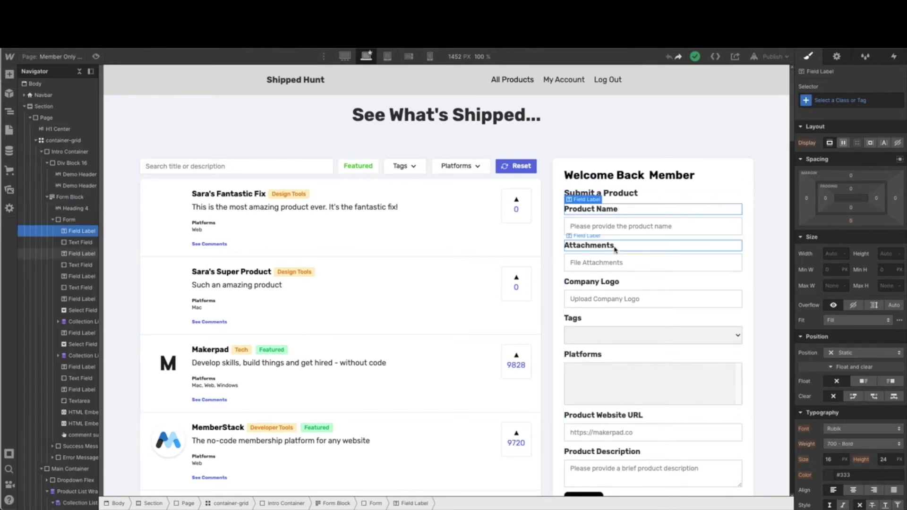
left_click(612, 261)
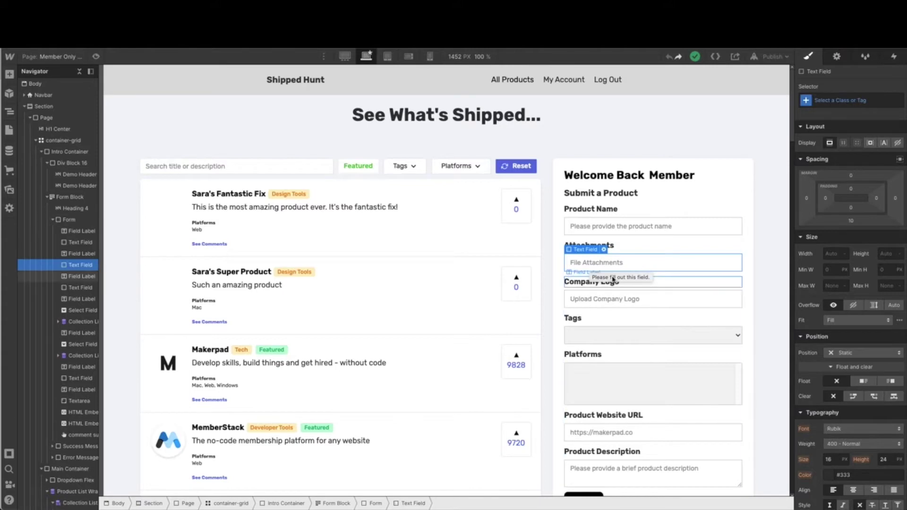
- Browse the Add panel again, close it, and select the Product Name text field
left_click(10, 75)
scroll(83, 343, "down", 5)
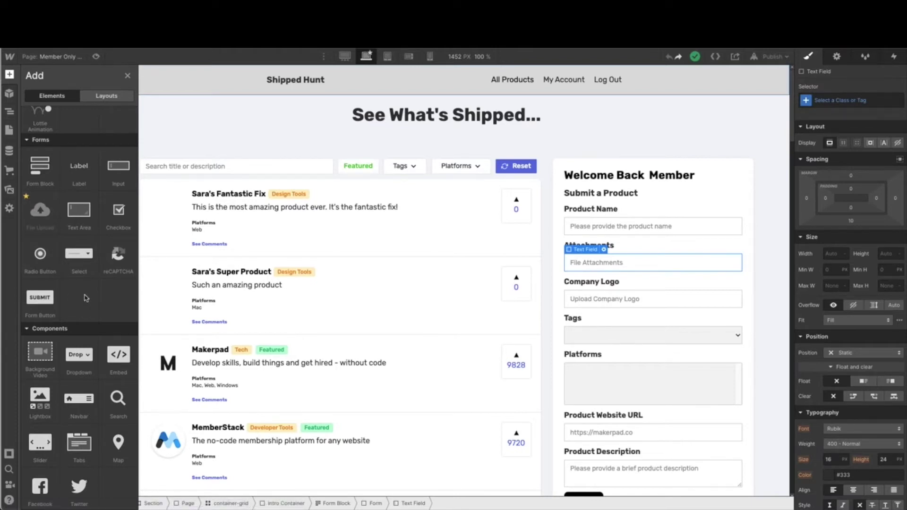
left_click(127, 76)
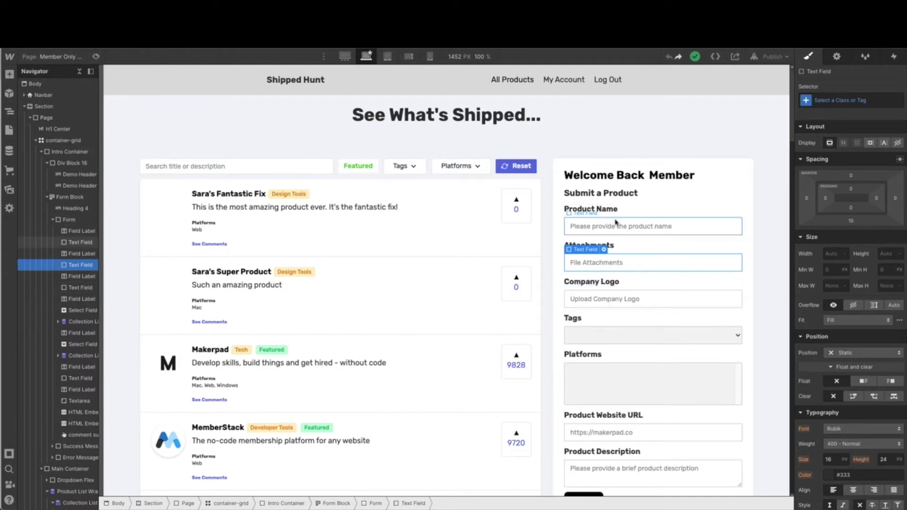
left_click(674, 232)
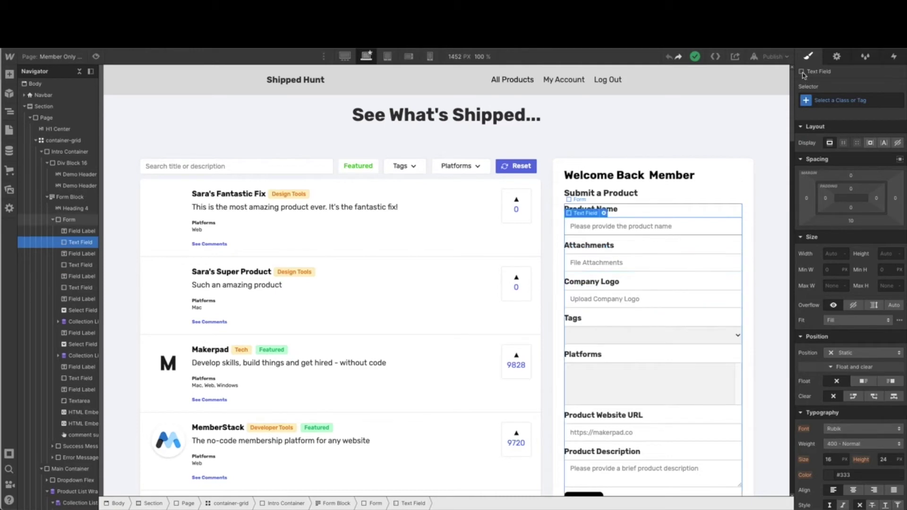
- Check the Element Settings of the Attachments, Company Logo, Tags, Platforms and Website URL fields
left_click(837, 57)
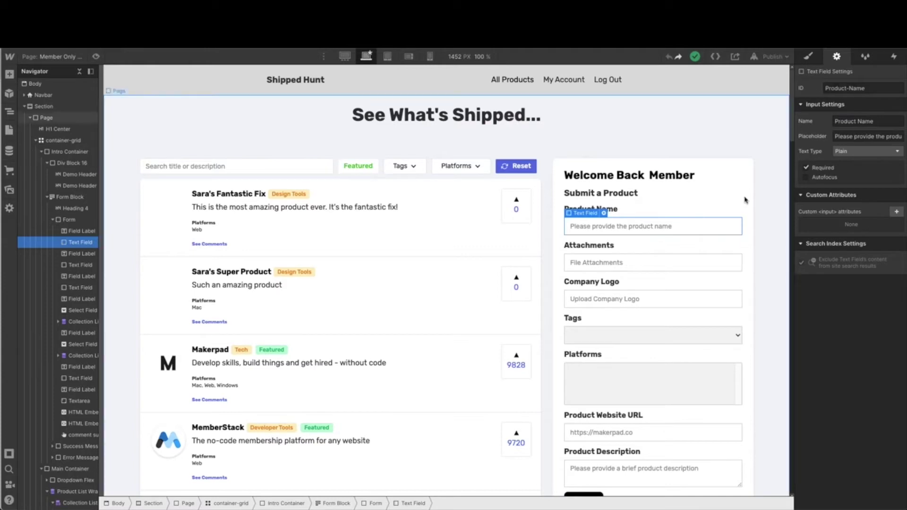
left_click(614, 263)
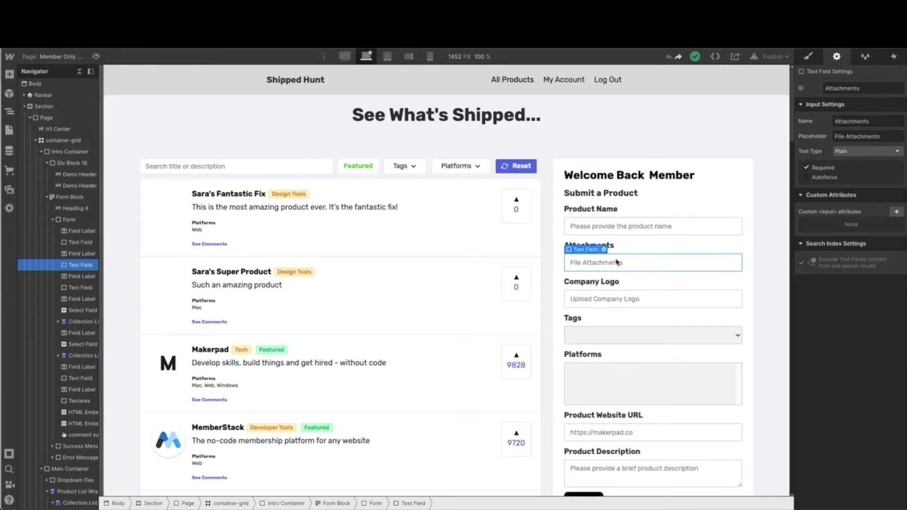
left_click(614, 297)
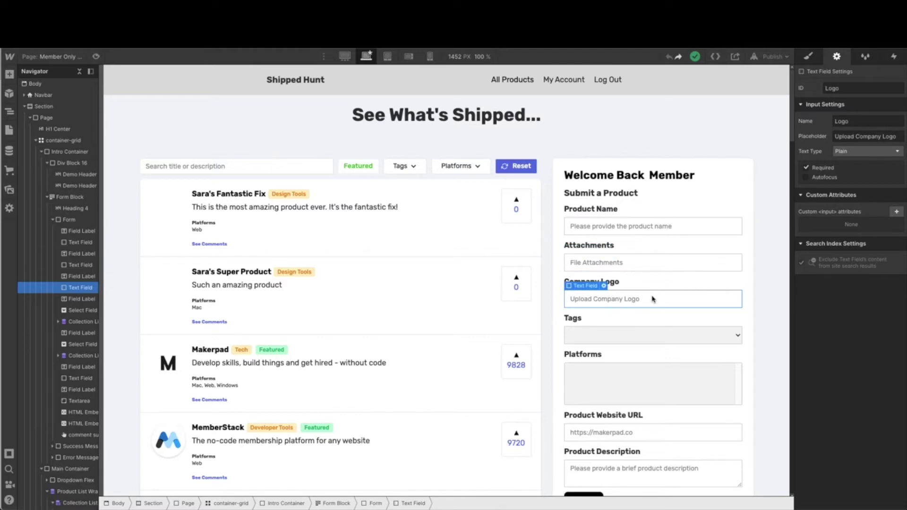
left_click(623, 337)
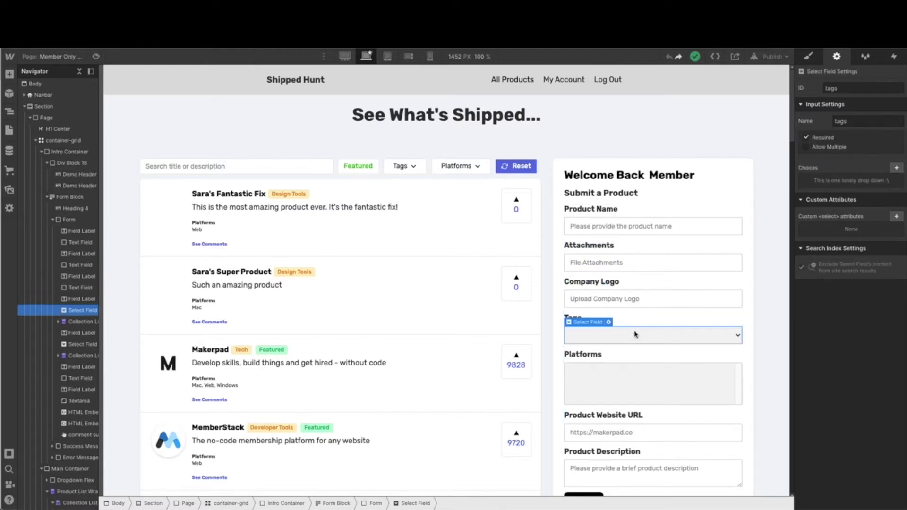
left_click(627, 378)
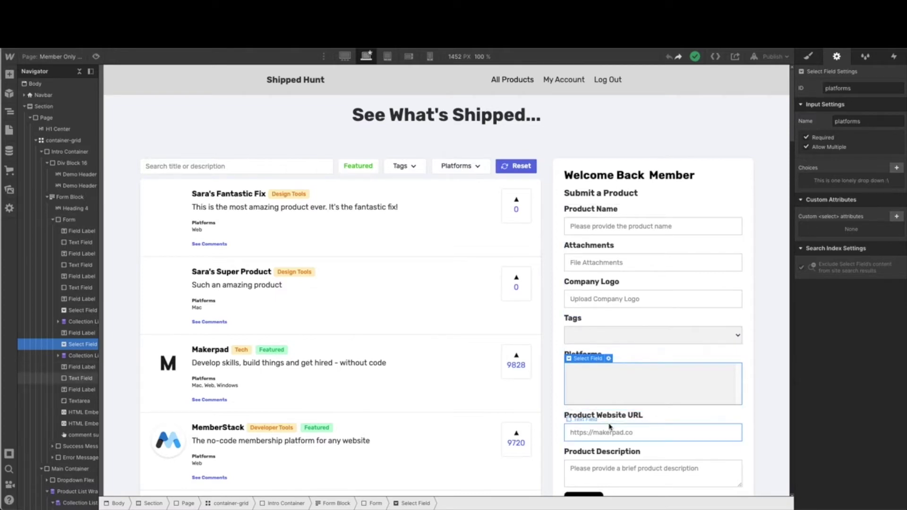
left_click(668, 425)
- Check the Product Description textarea's settings, then recheck the Company Logo and Tags fields
scroll(668, 418, "down", 1)
scroll(668, 418, "down", 2)
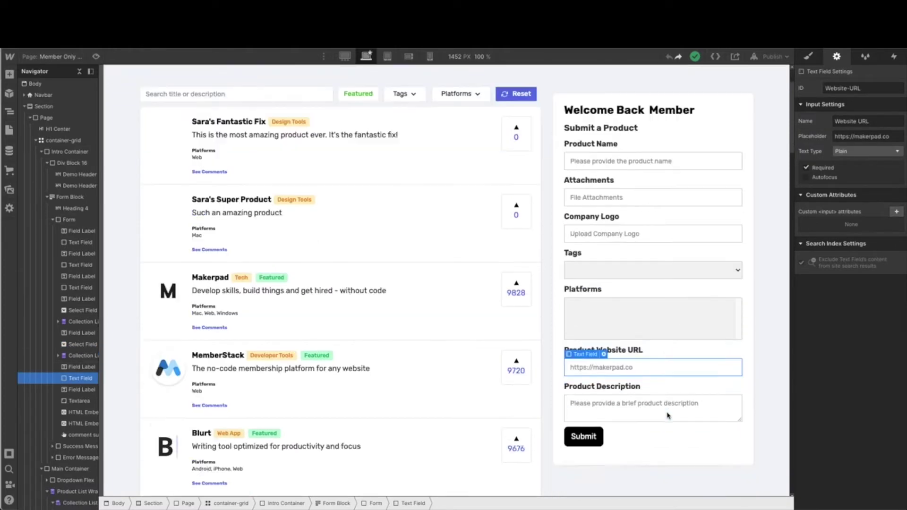
left_click(622, 411)
scroll(650, 404, "up", 2)
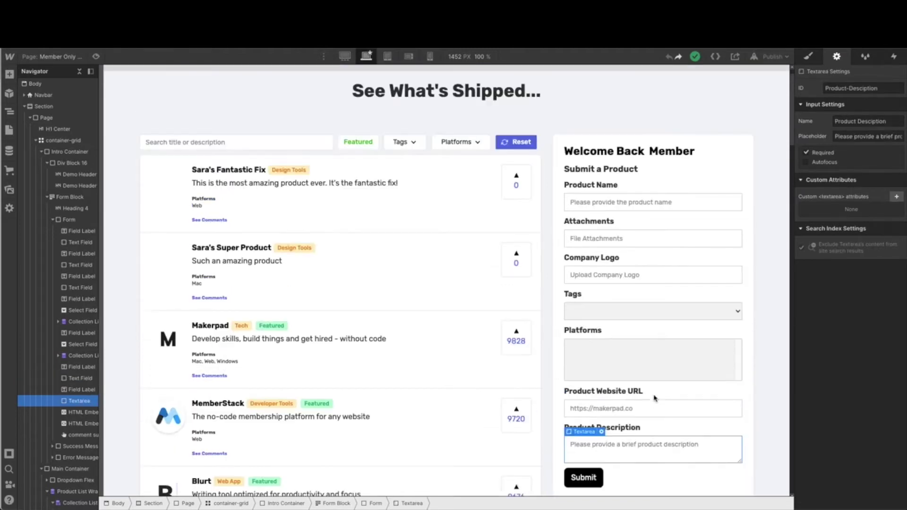
left_click(593, 277)
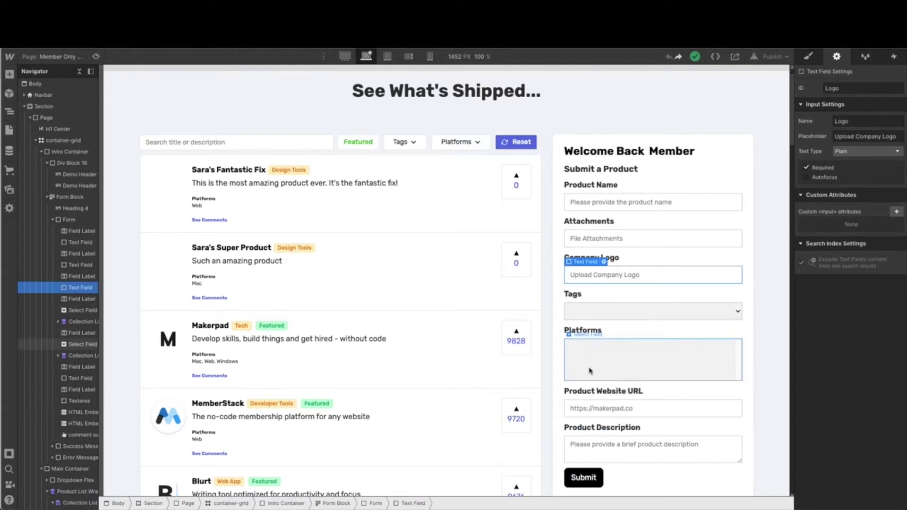
left_click(594, 314)
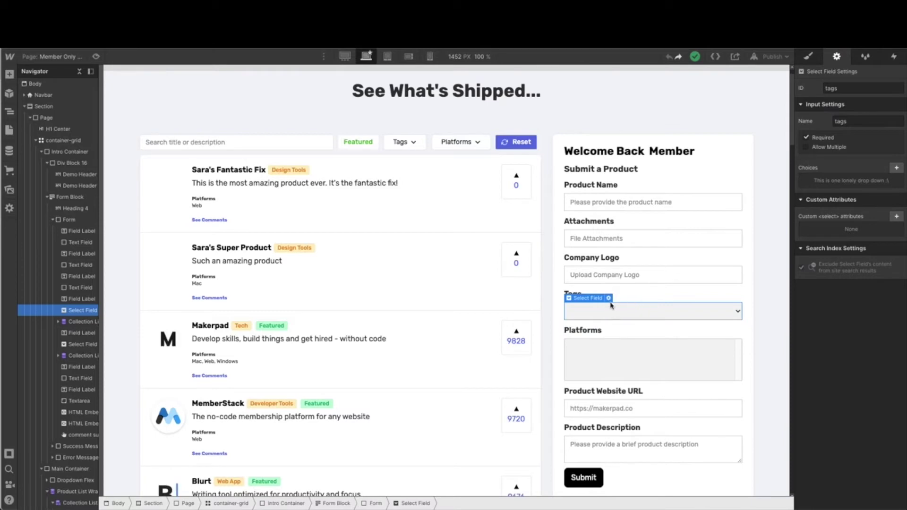
left_click(58, 322)
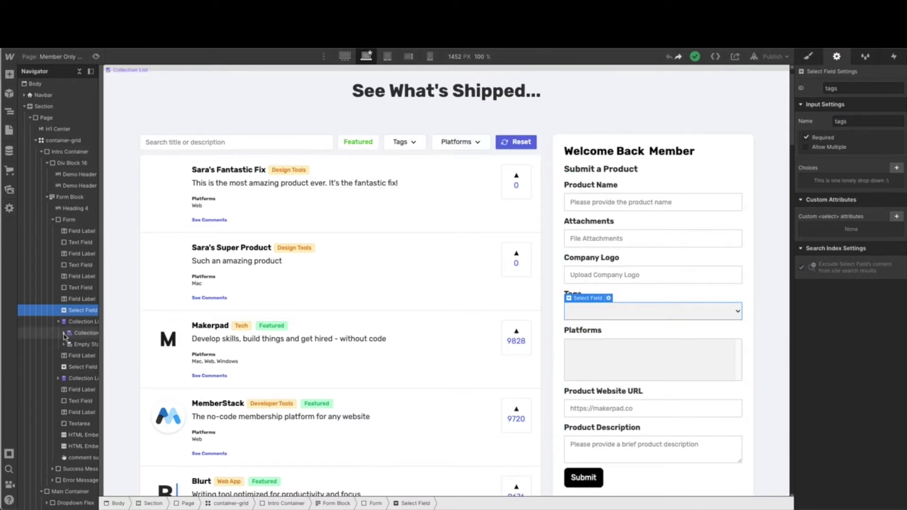
left_click(63, 334)
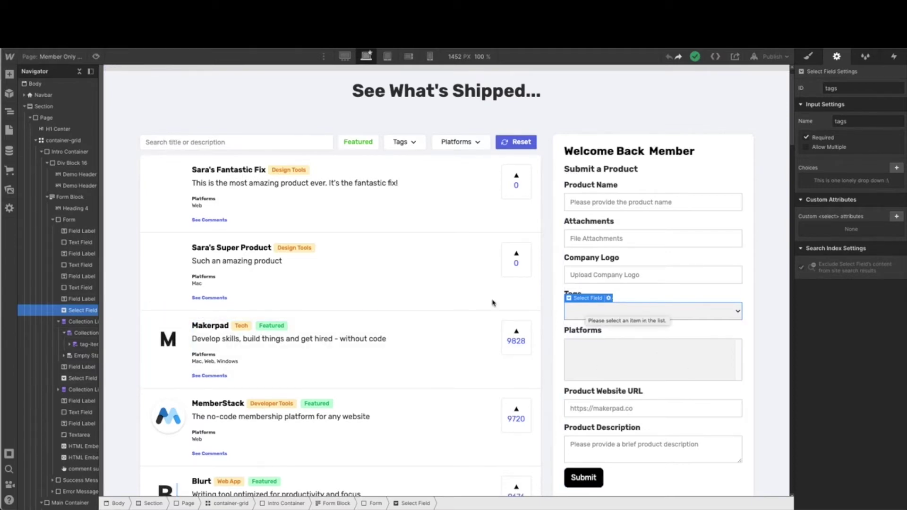
left_click(808, 57)
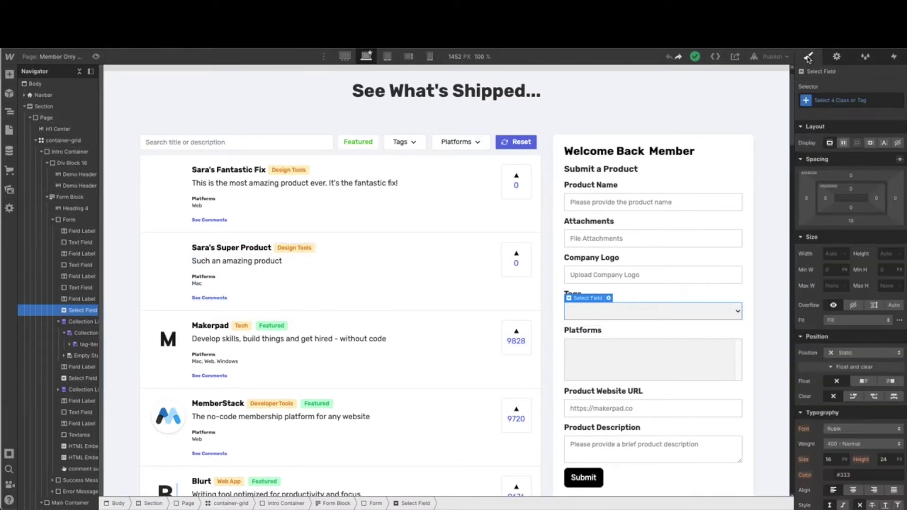
left_click(73, 322)
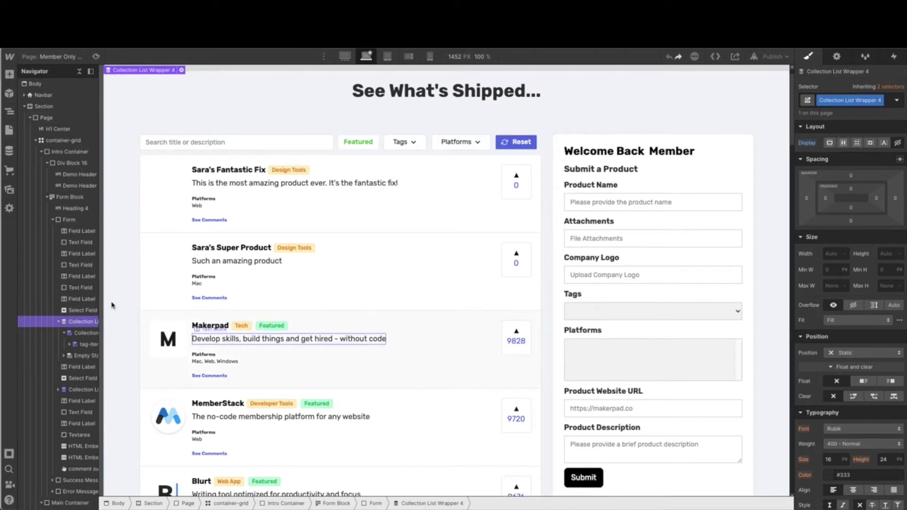
left_click(68, 311)
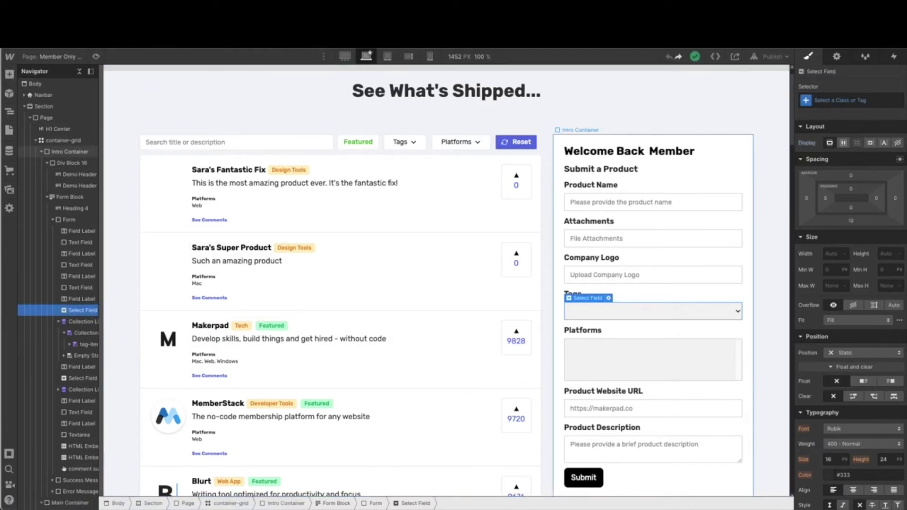
left_click(837, 57)
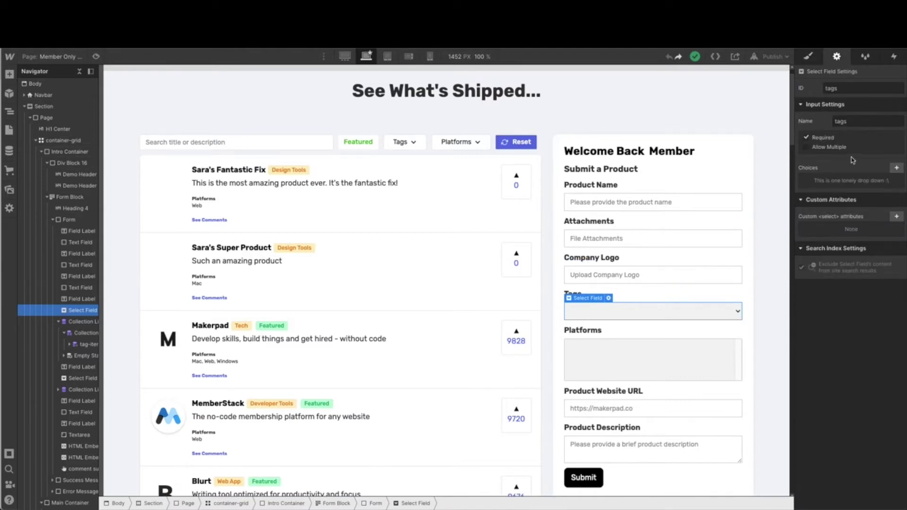
- Discard a new manual choice on the Tags dropdown and bring up the CMS Collections list
left_click(896, 169)
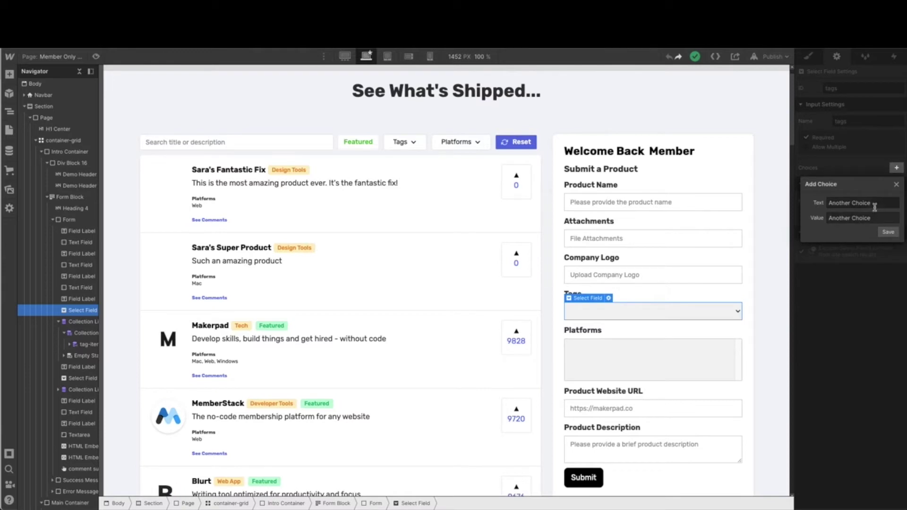
triple_click(843, 204)
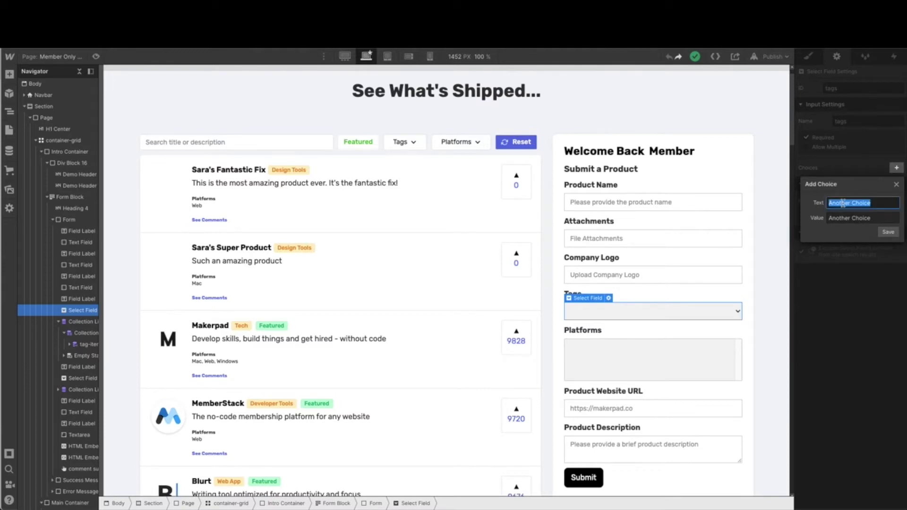
left_click(896, 186)
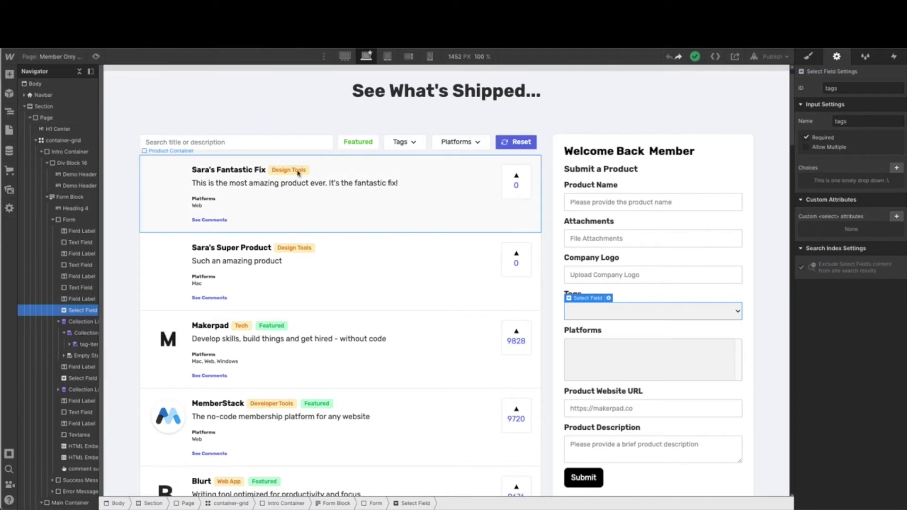
left_click(9, 152)
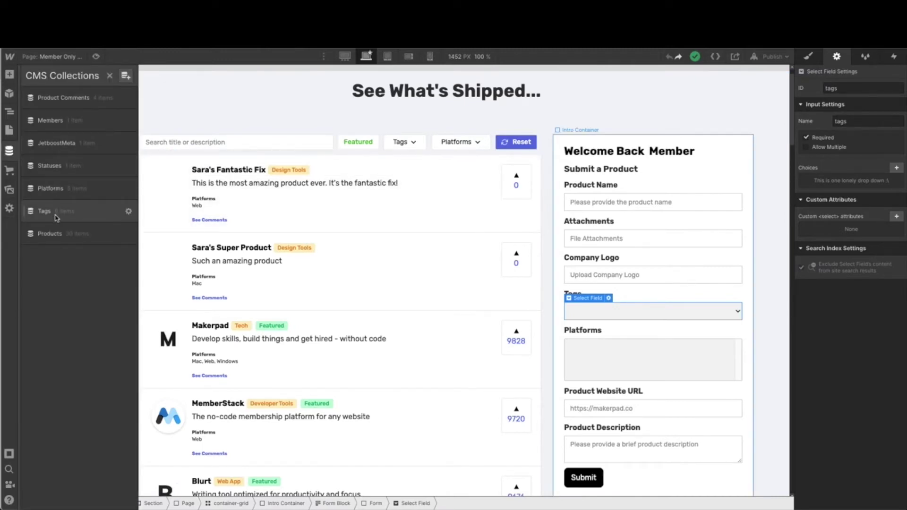
- Look over the Tags collection's settings and six tags, then close the CMS panels back to the Navigator
left_click(128, 213)
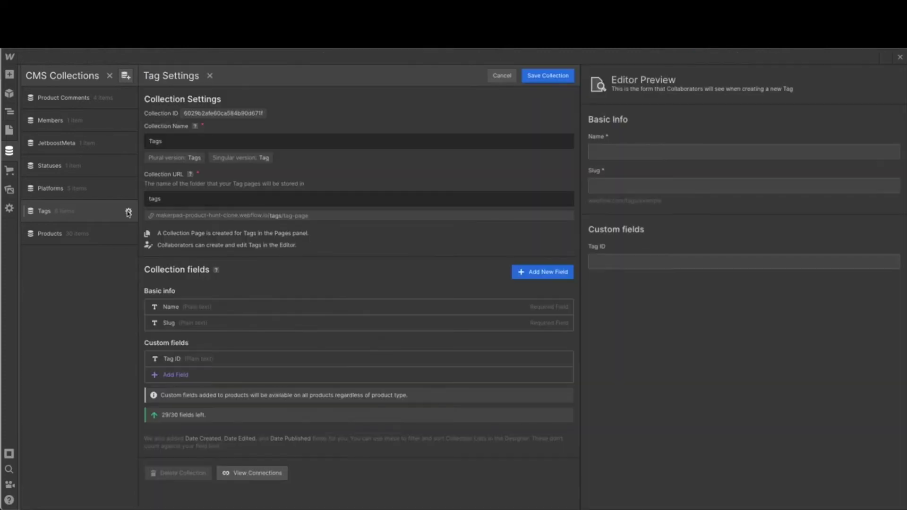
left_click(498, 76)
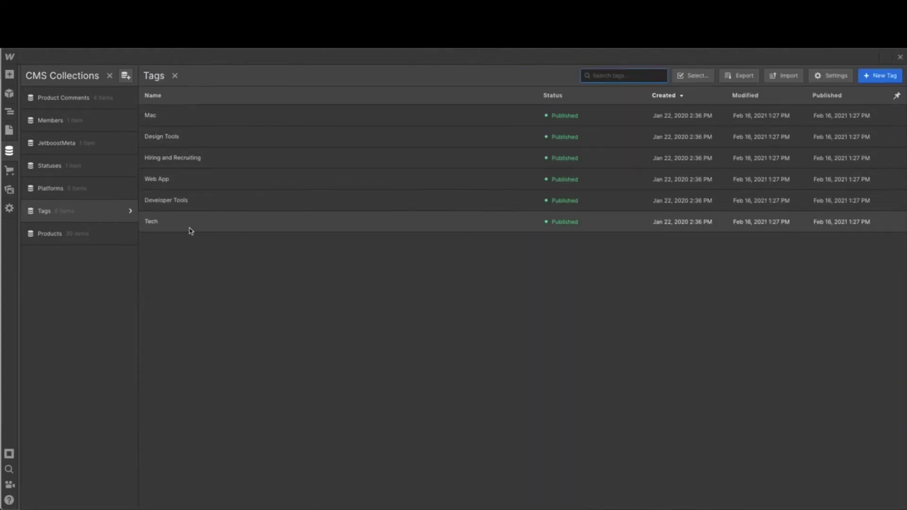
left_click(175, 76)
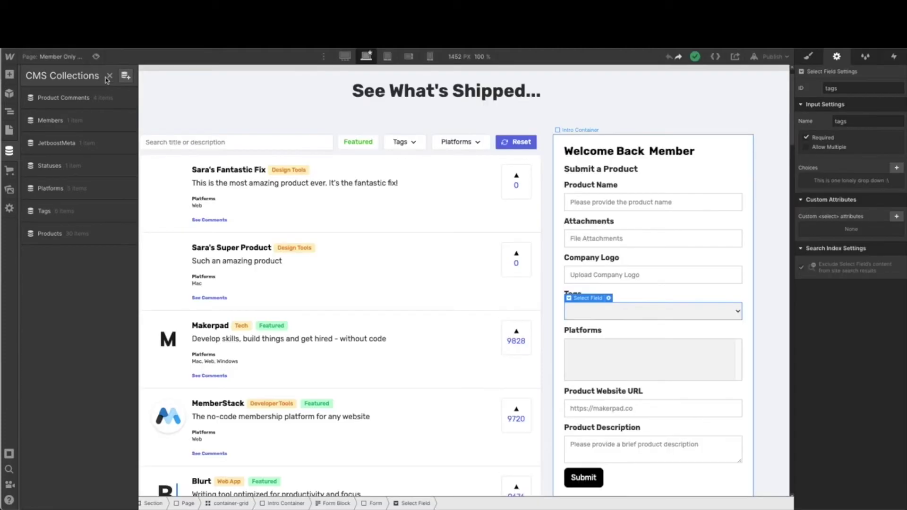
left_click(109, 76)
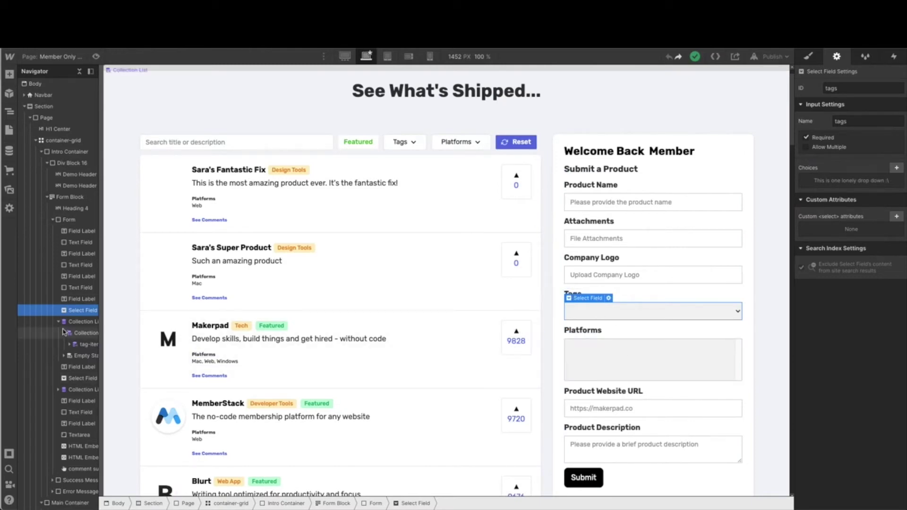
- Expand tag-item and select Collection List Wrapper 4 under the Tags dropdown, viewing its Style panel
left_click(70, 345)
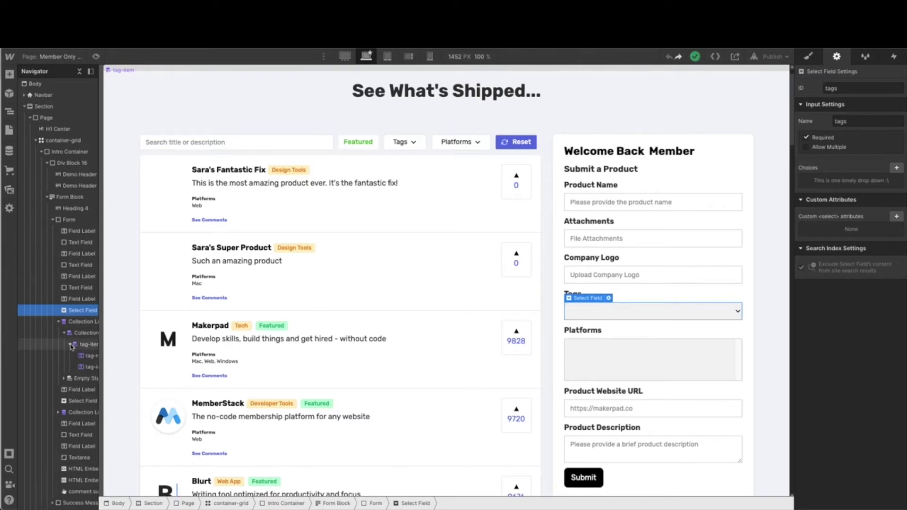
left_click(74, 323)
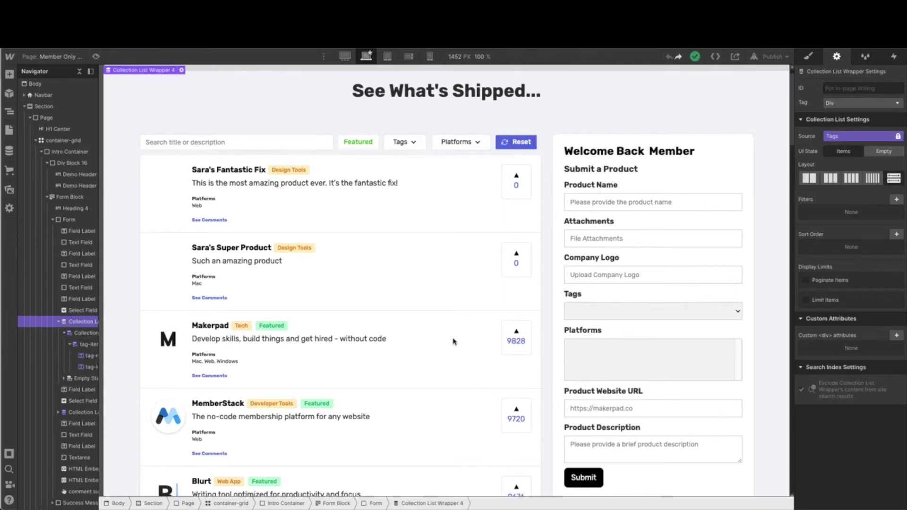
left_click(665, 318)
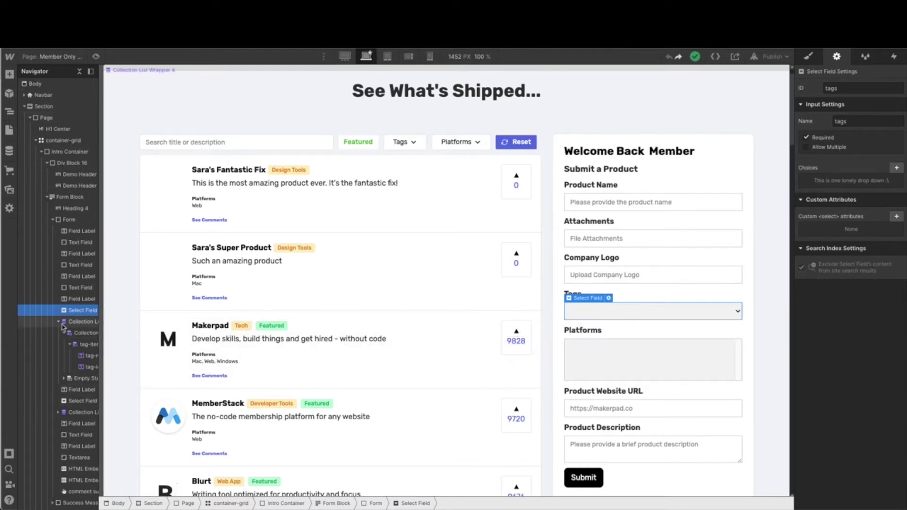
left_click(646, 106)
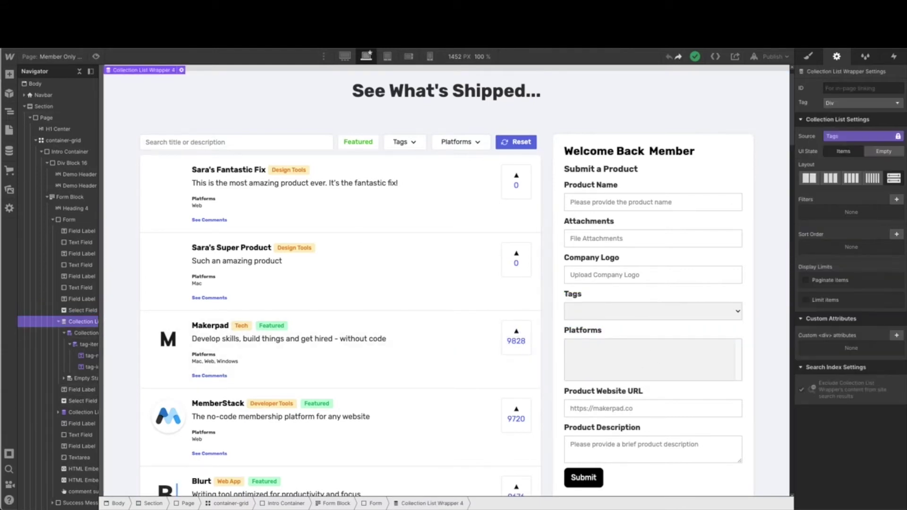
left_click(810, 56)
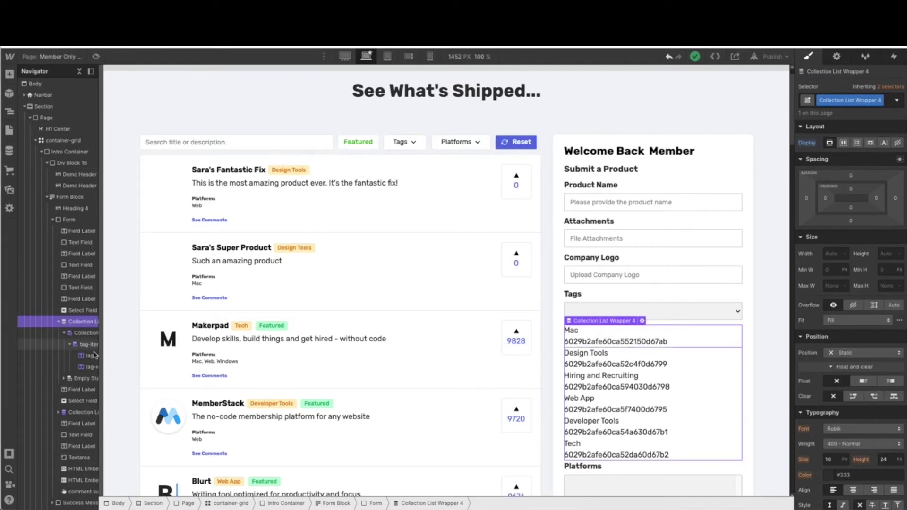
- Select the tag item, then expand the platform collection list and select its platform item
left_click(90, 346)
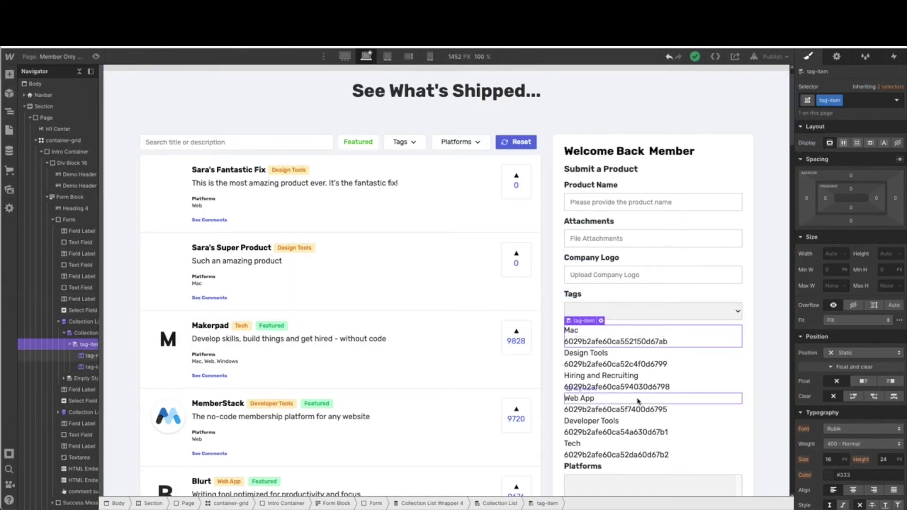
scroll(638, 401, "down", 1)
scroll(638, 402, "down", 2)
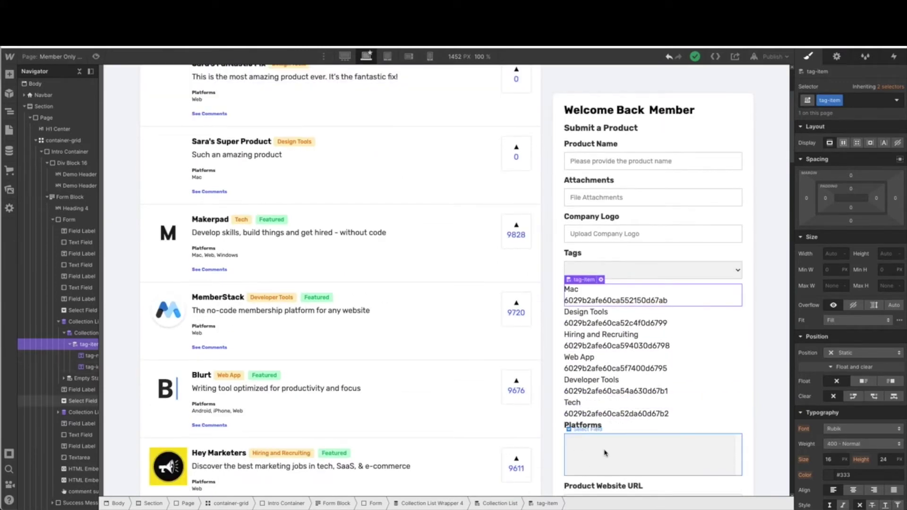
left_click(59, 412)
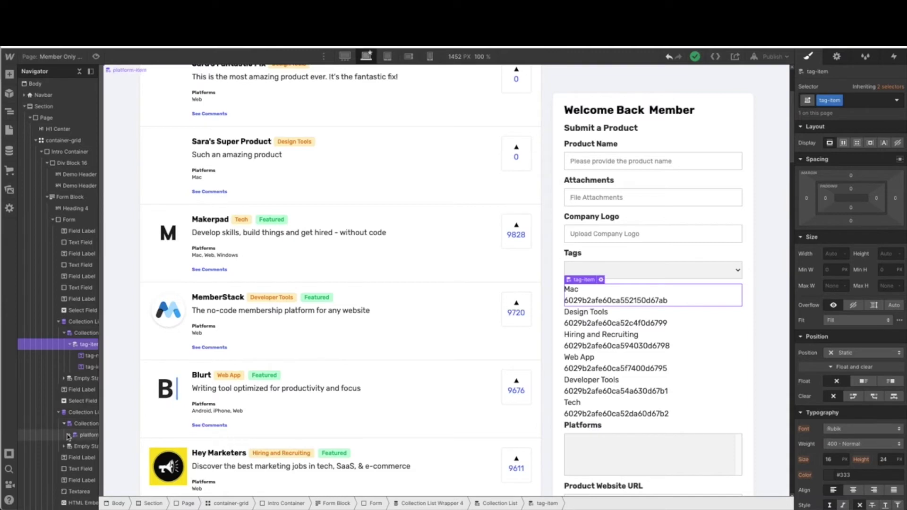
left_click(69, 435)
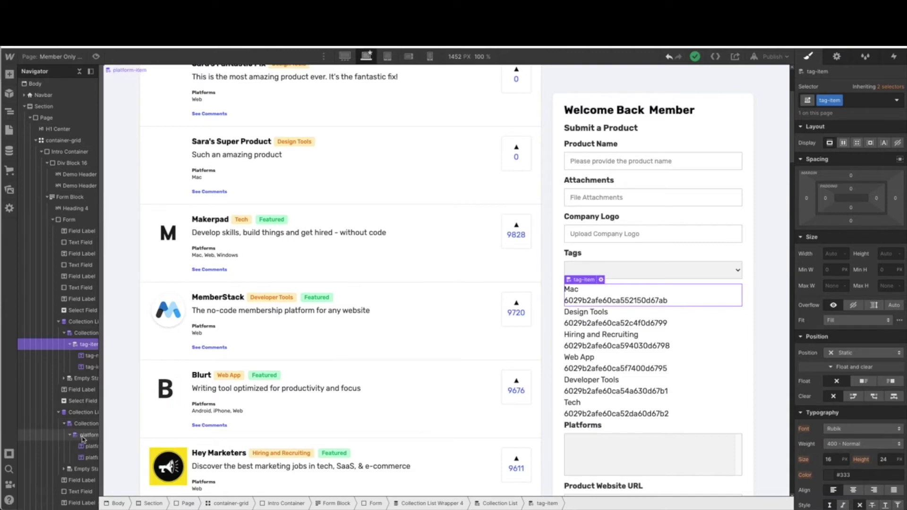
left_click(82, 440)
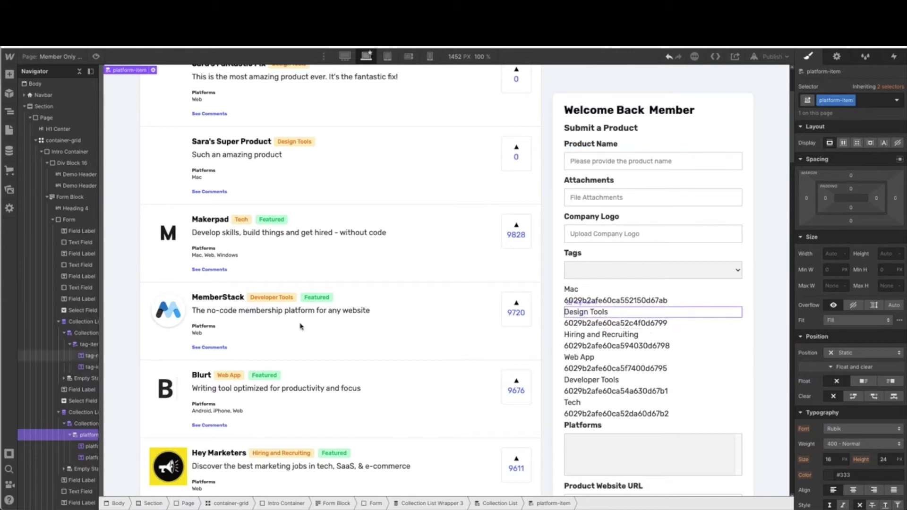
- Inspect the tag-name, tag-id, platform-item, platform-name and platform-id elements, then bring up the site pages
left_click(90, 356)
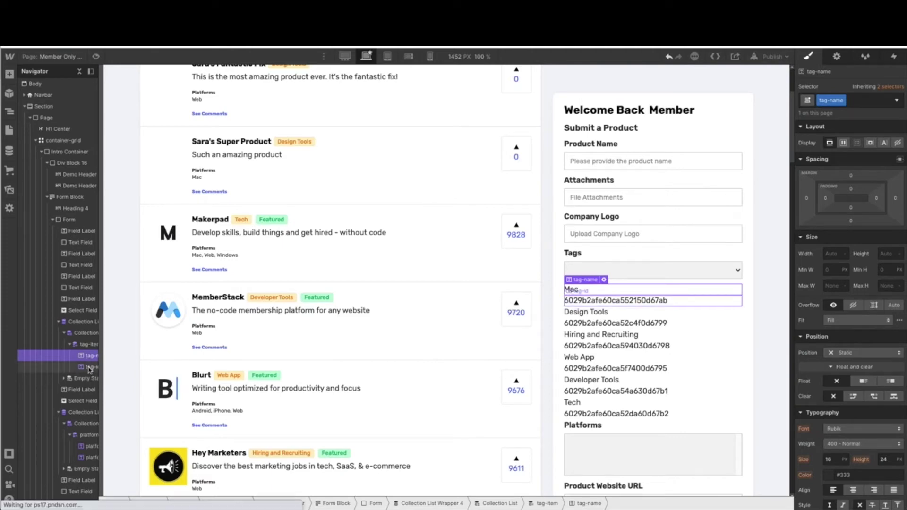
left_click(90, 367)
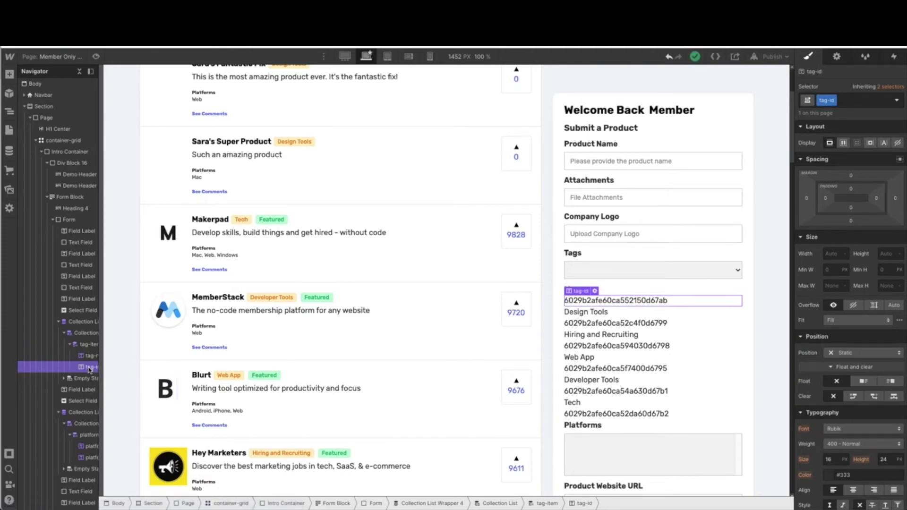
scroll(622, 364, "down", 1)
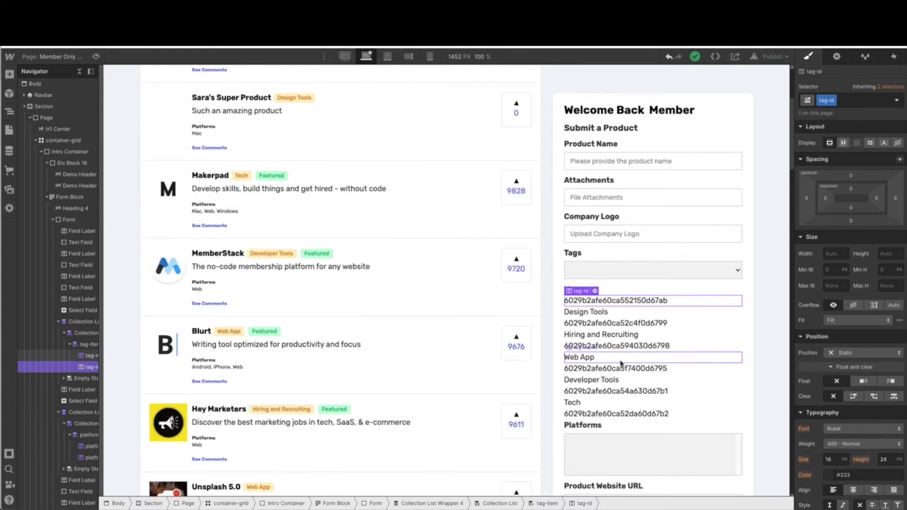
left_click(80, 348)
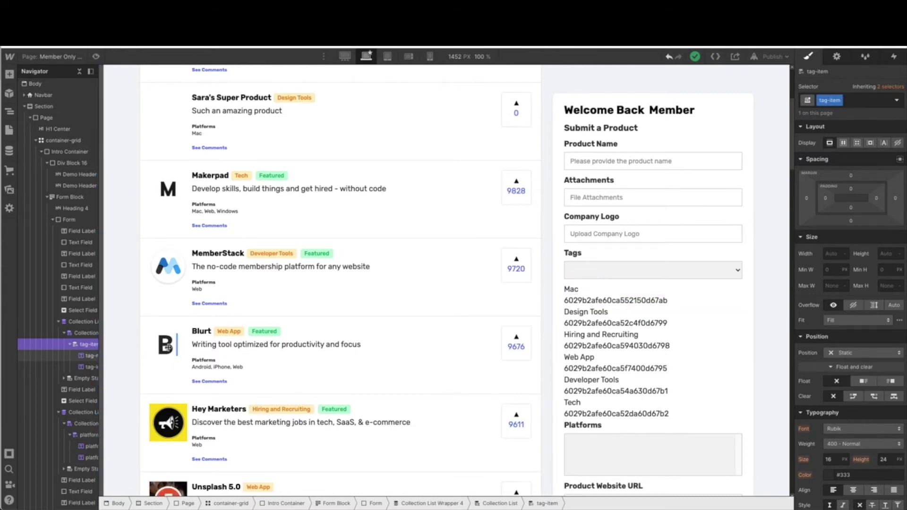
mouse_move(100, 354)
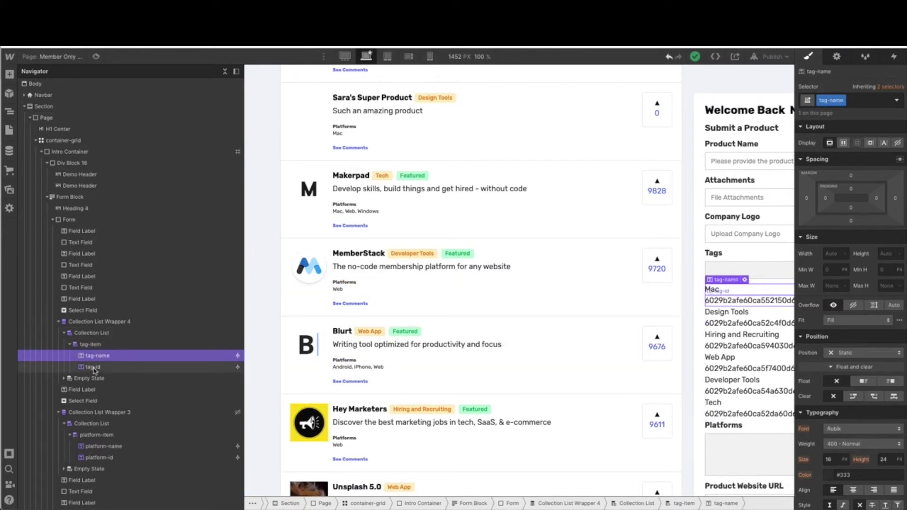
left_click(95, 367)
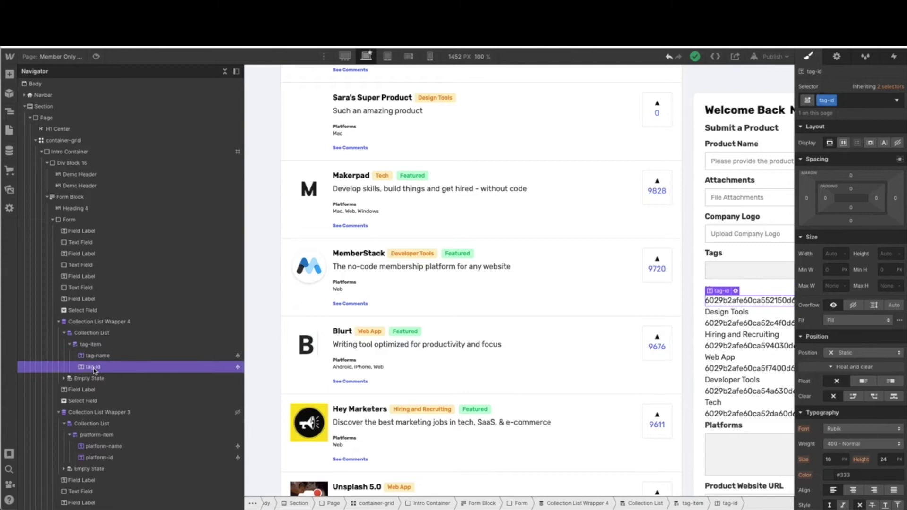
left_click(99, 436)
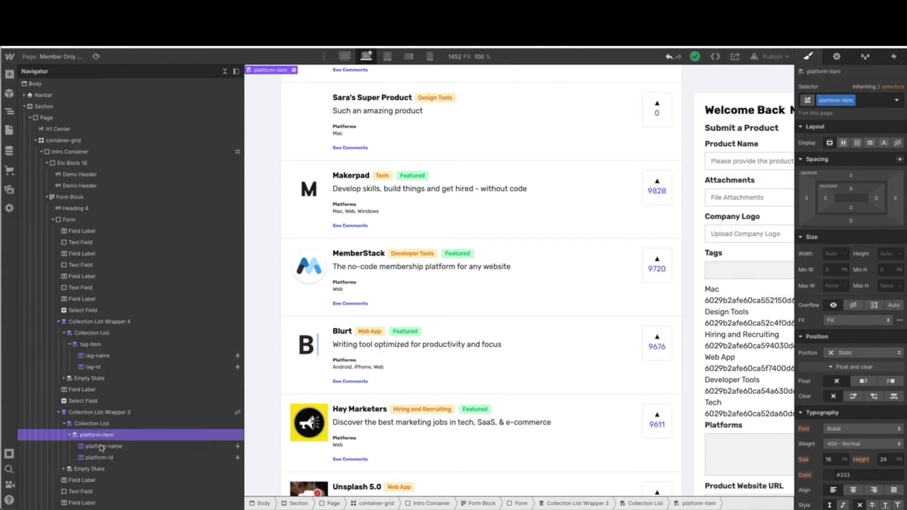
left_click(101, 447)
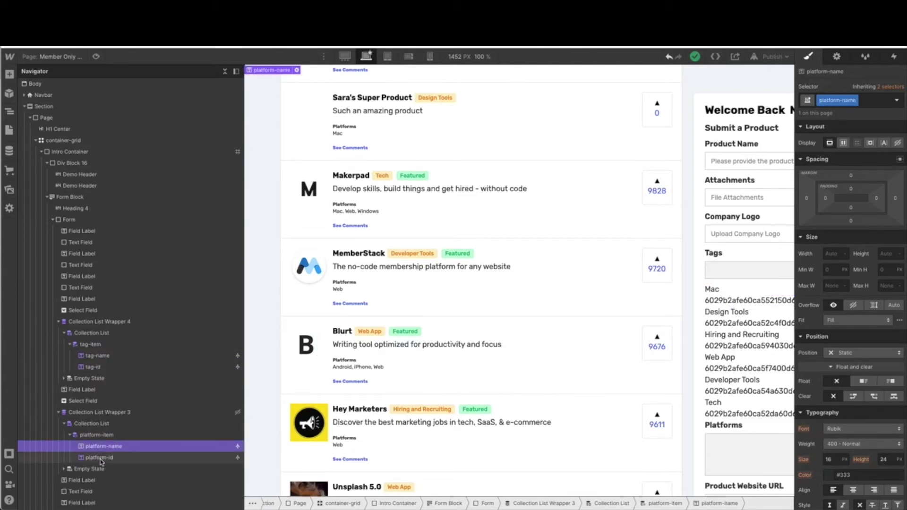
left_click(141, 458)
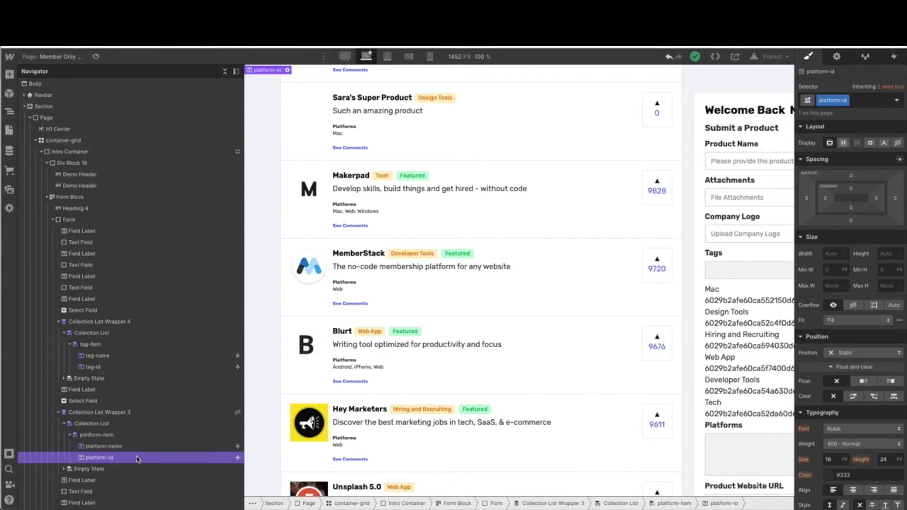
left_click(9, 132)
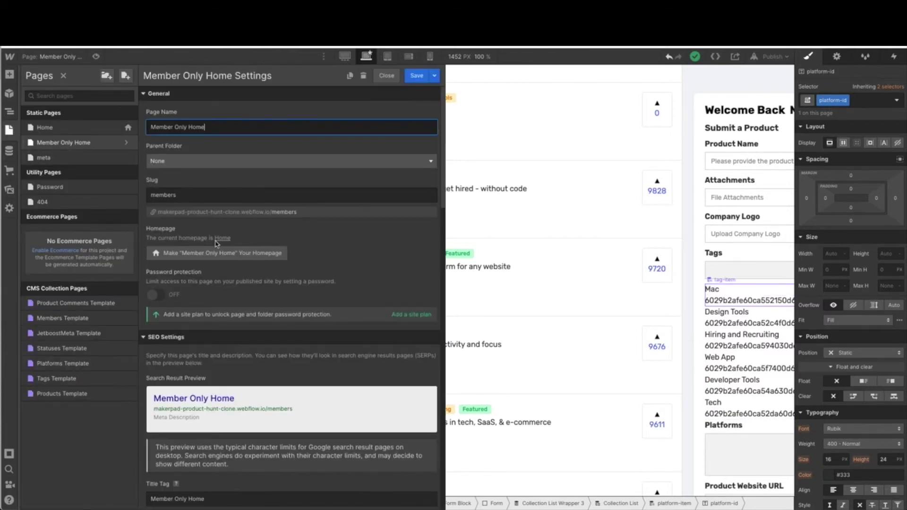
- Review the Member Only Home Before </body> script filling tags and platforms, and save the settings
scroll(254, 289, "down", 15)
scroll(254, 290, "down", 3)
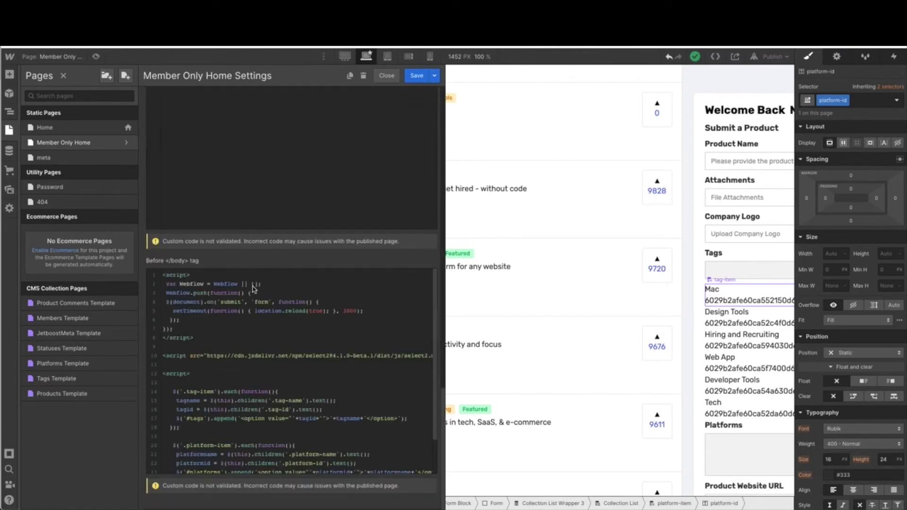
scroll(245, 312, "down", 3)
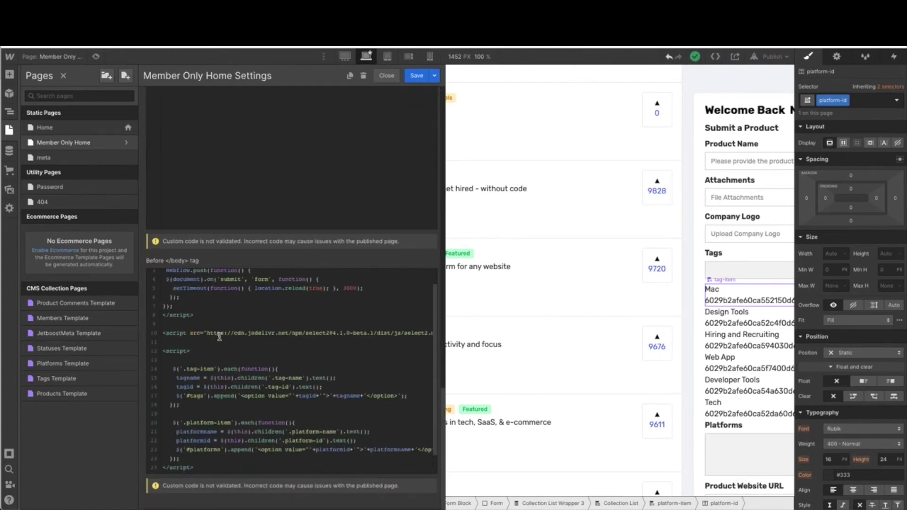
left_click_drag(163, 329, 431, 472)
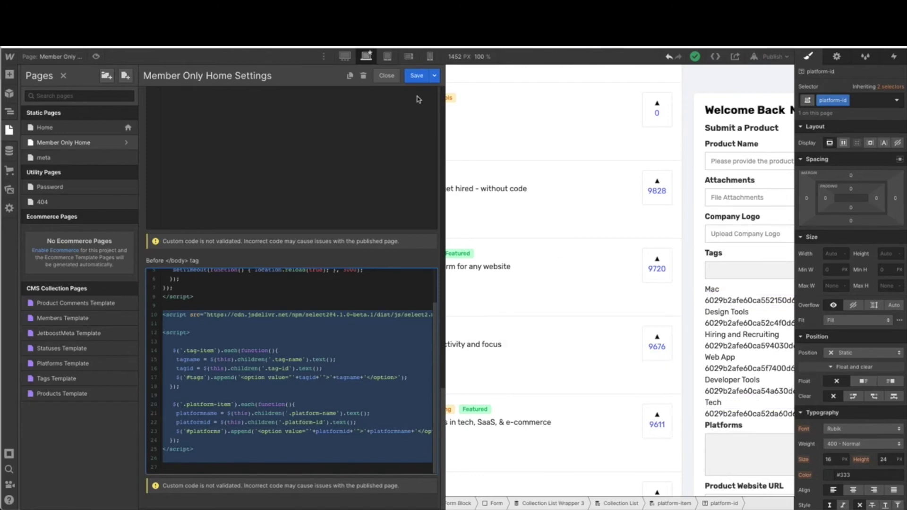
left_click(417, 76)
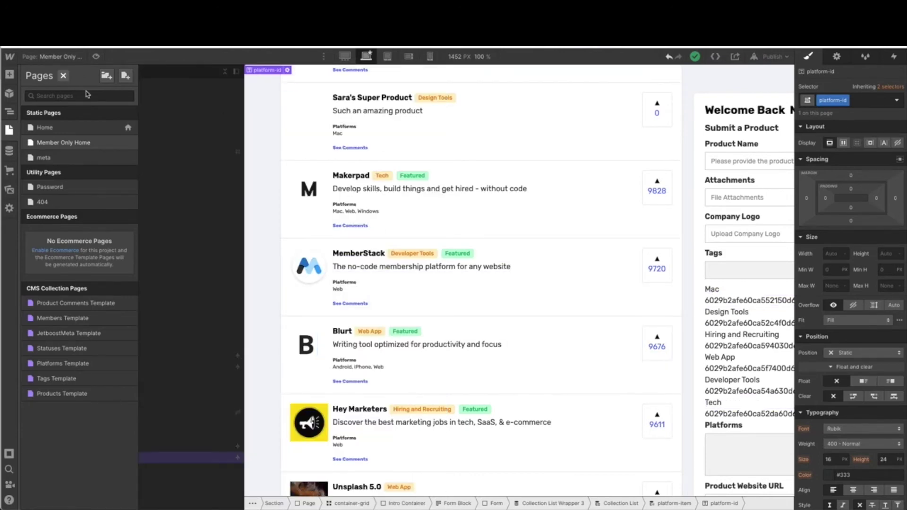
left_click(64, 76)
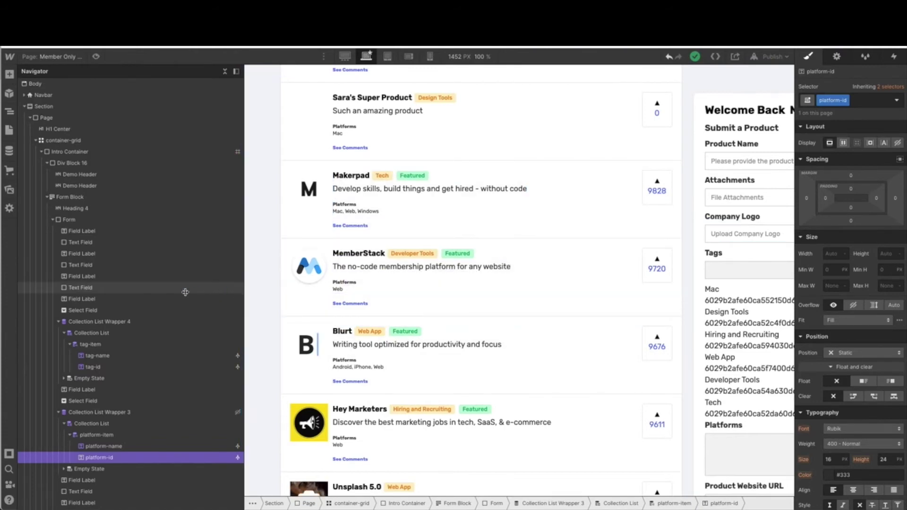
- Set Collection List Wrapper 4's Display to None, then select Collection List Wrapper 3
left_click_drag(135, 289, 126, 289)
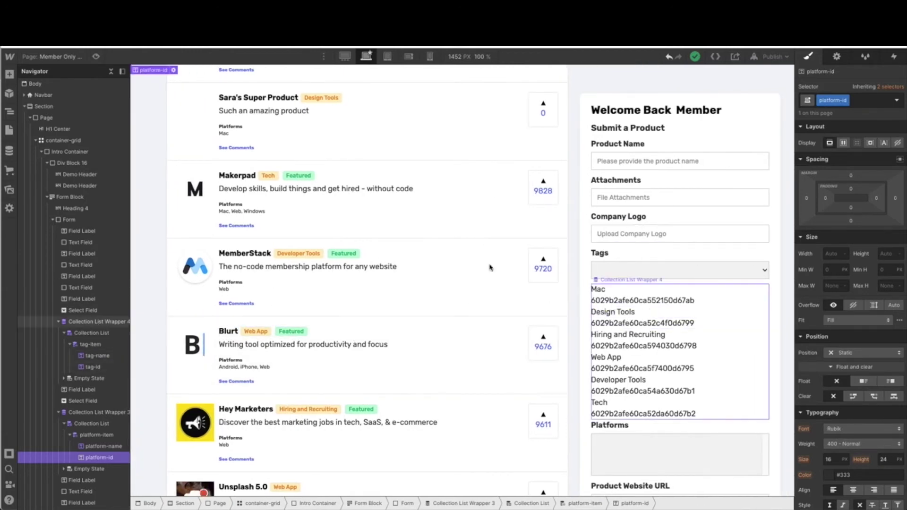
left_click(100, 321)
left_click(898, 145)
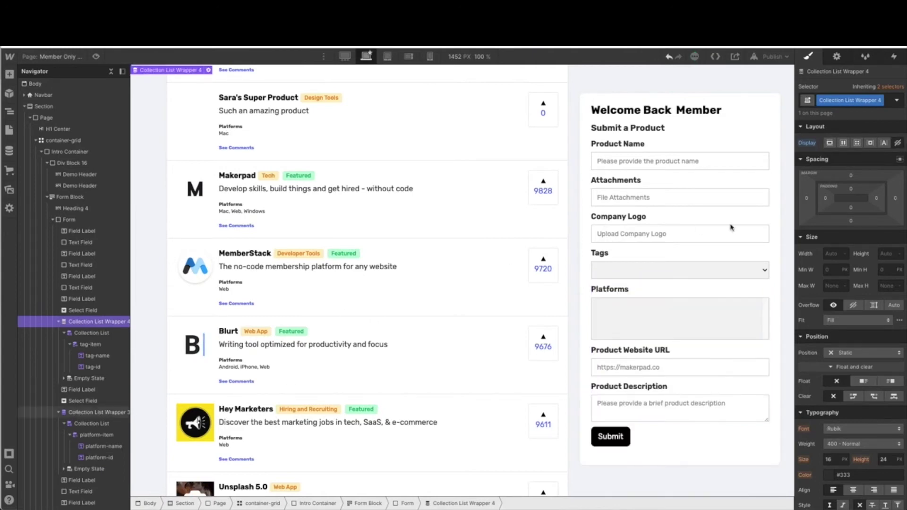
left_click(75, 414)
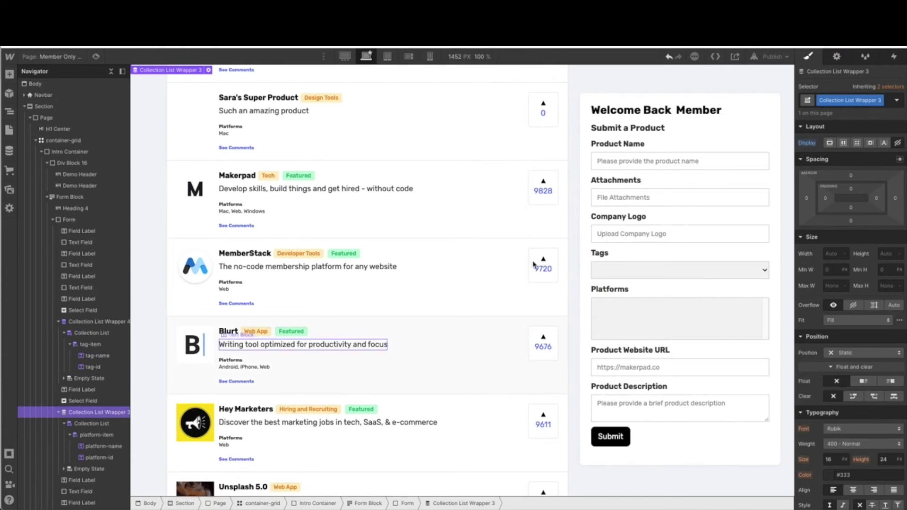
- Select the form's Submit button and show its settings: text 'Submit', waiting text 'Please wait...'
left_click(648, 354)
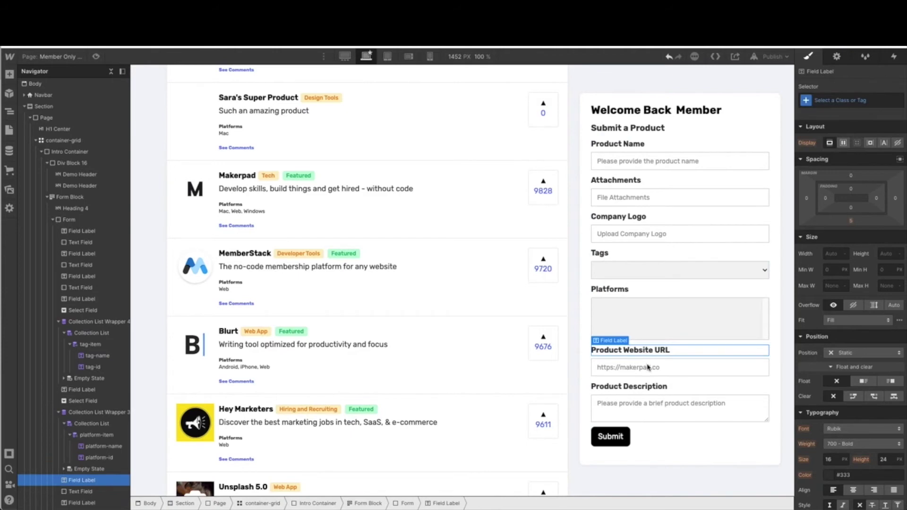
left_click(685, 371)
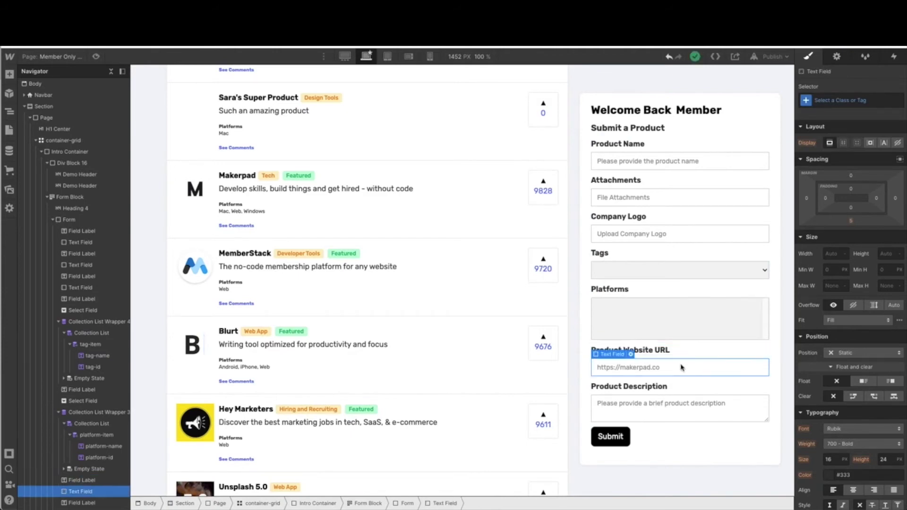
left_click(651, 400)
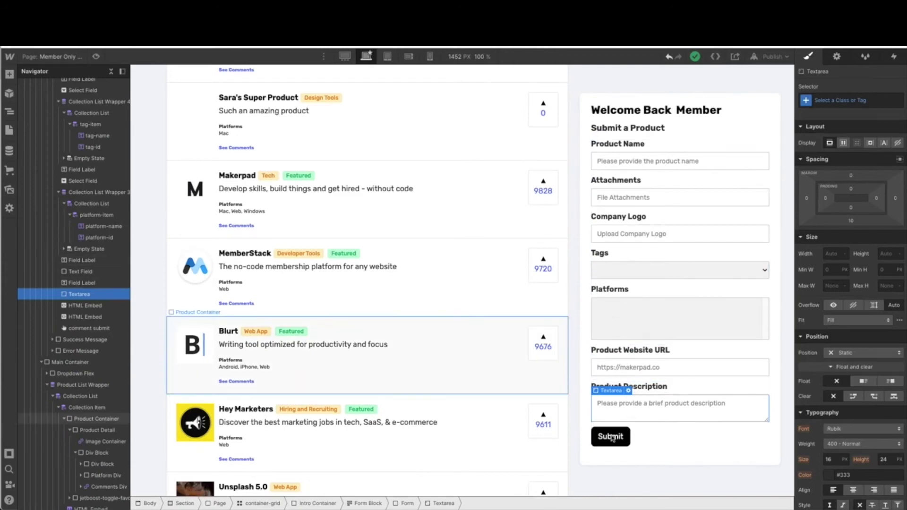
left_click(682, 438)
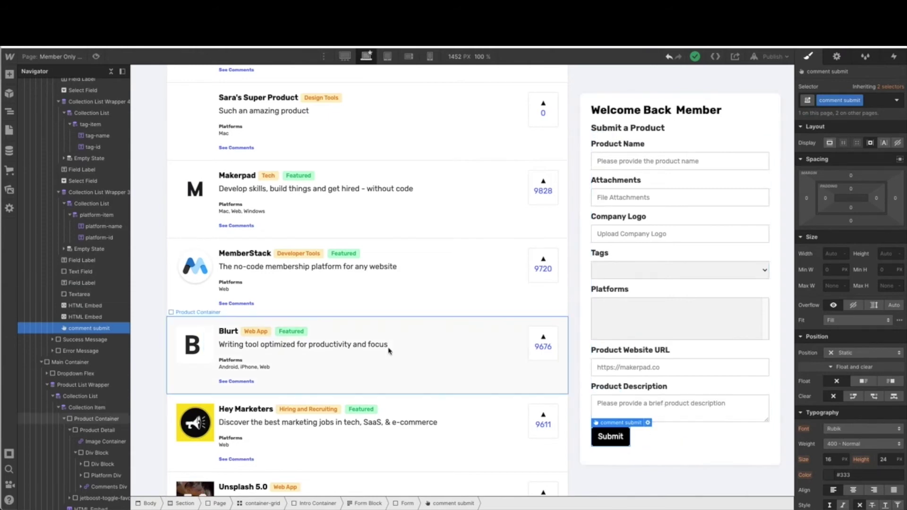
left_click(838, 58)
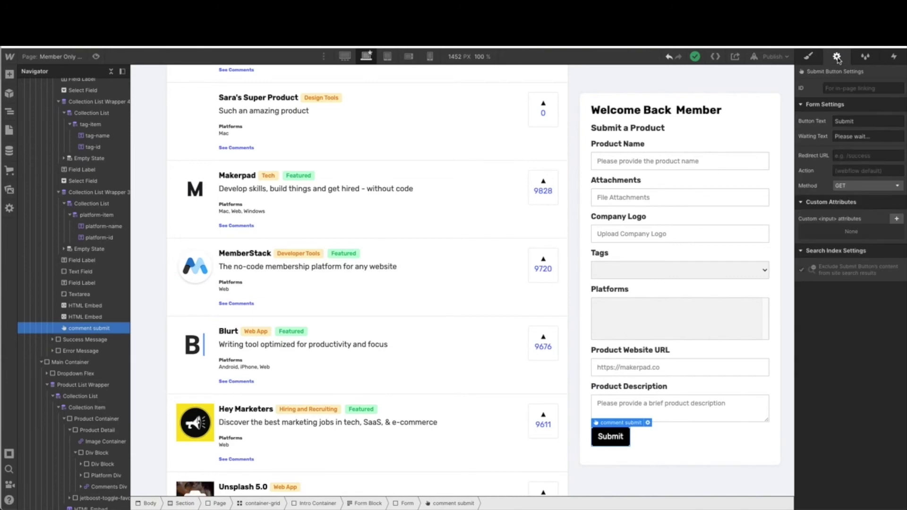
- Preview the Success Message state showing the 'Submitting your product, please wait...' three-dot loader
left_click(88, 340)
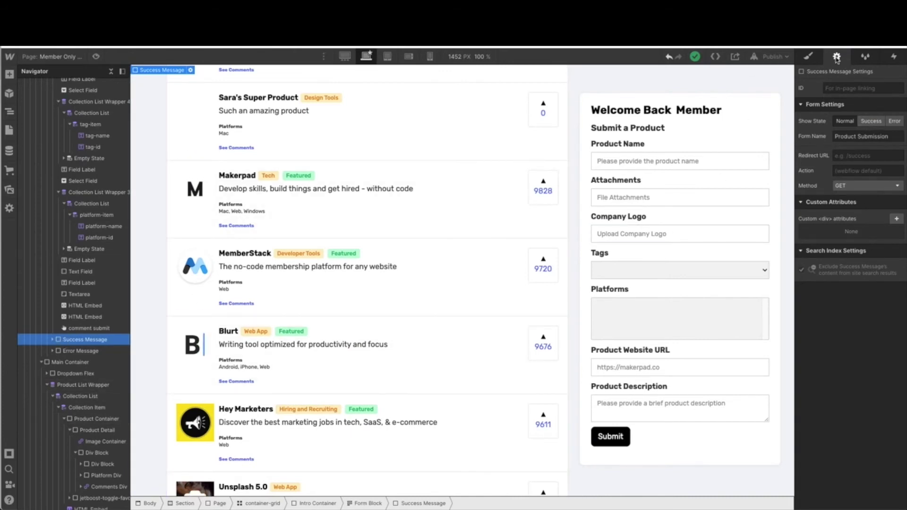
left_click(868, 122)
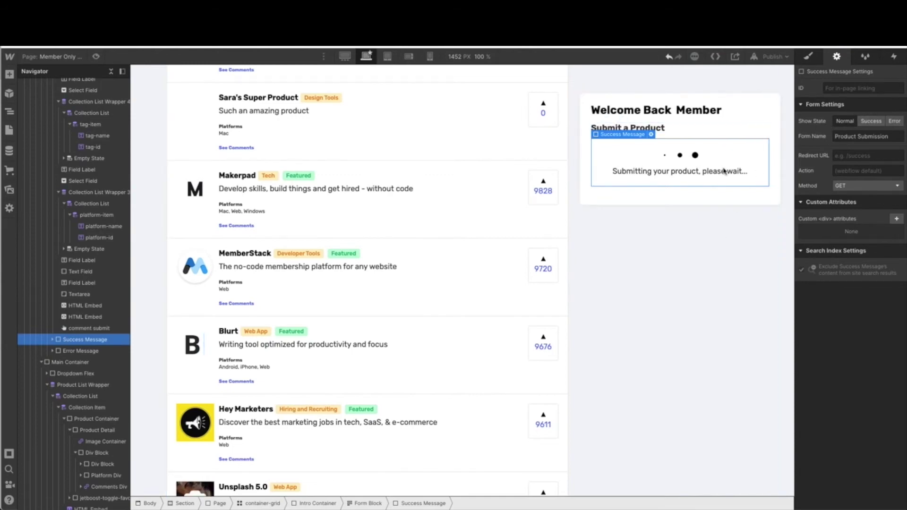
left_click(808, 57)
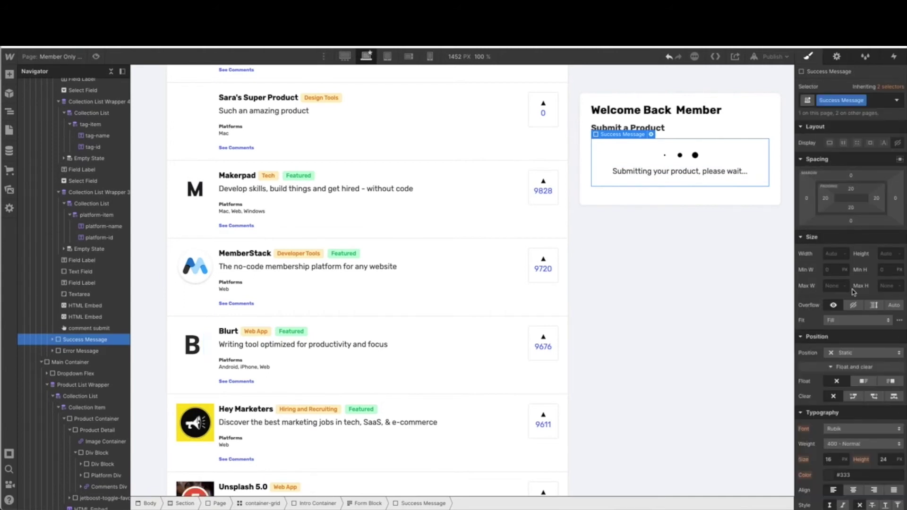
scroll(853, 291, "down", 7)
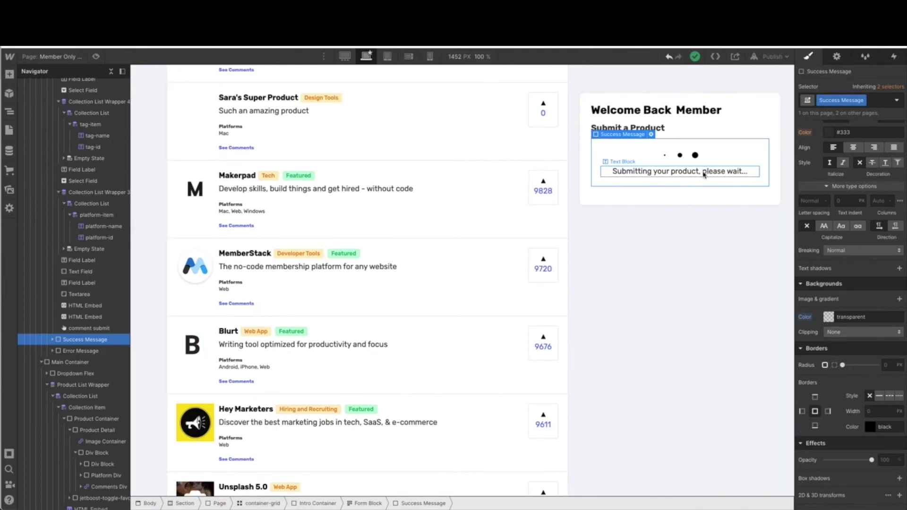
left_click(741, 210)
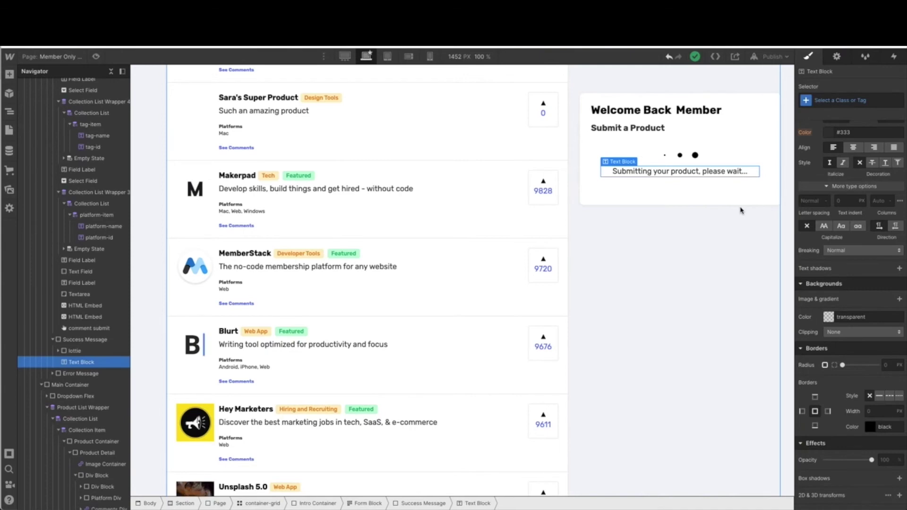
left_click(678, 155)
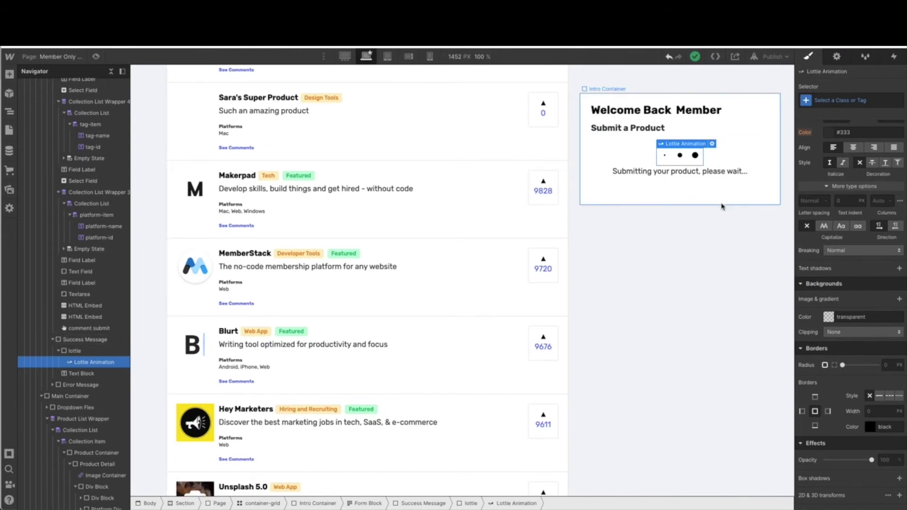
- Glance at the asset library, then show the Pages panel listing Home and Member Only Home
left_click(8, 192)
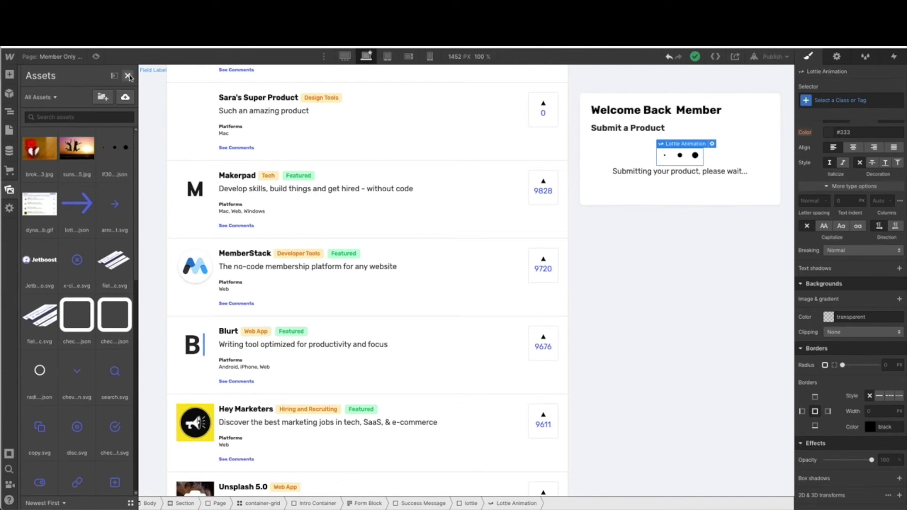
key("z")
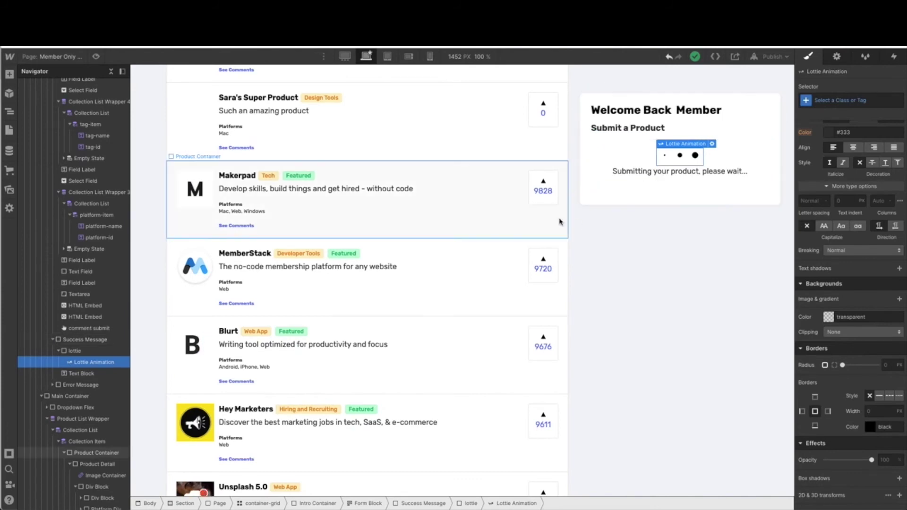
left_click(9, 130)
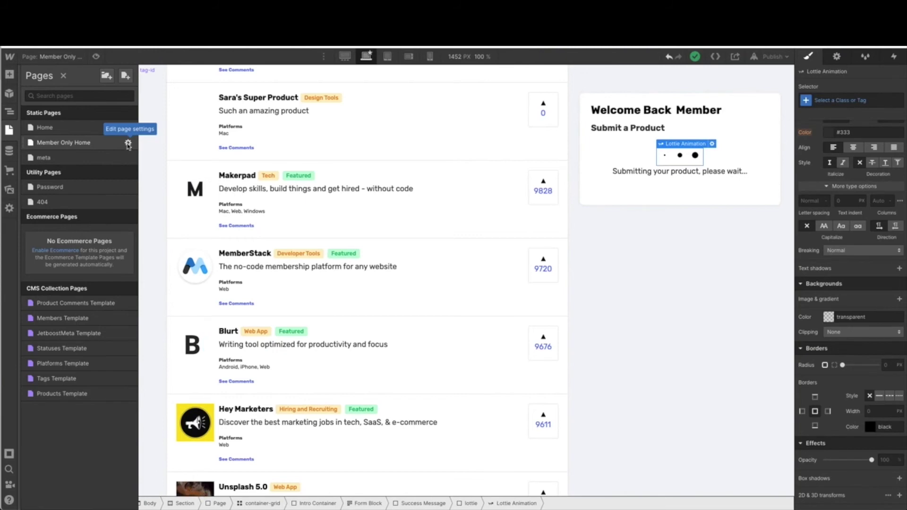
left_click(128, 143)
scroll(250, 345, "down", 15)
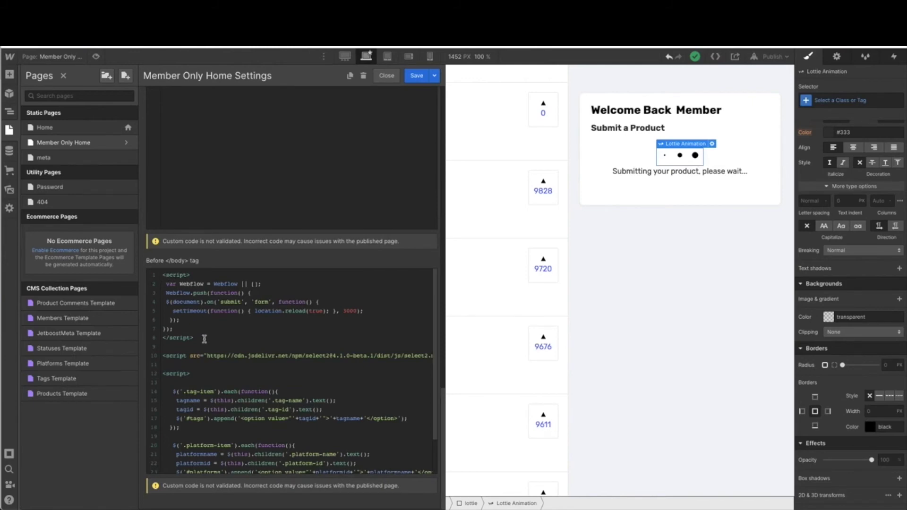
left_click_drag(204, 339, 166, 277)
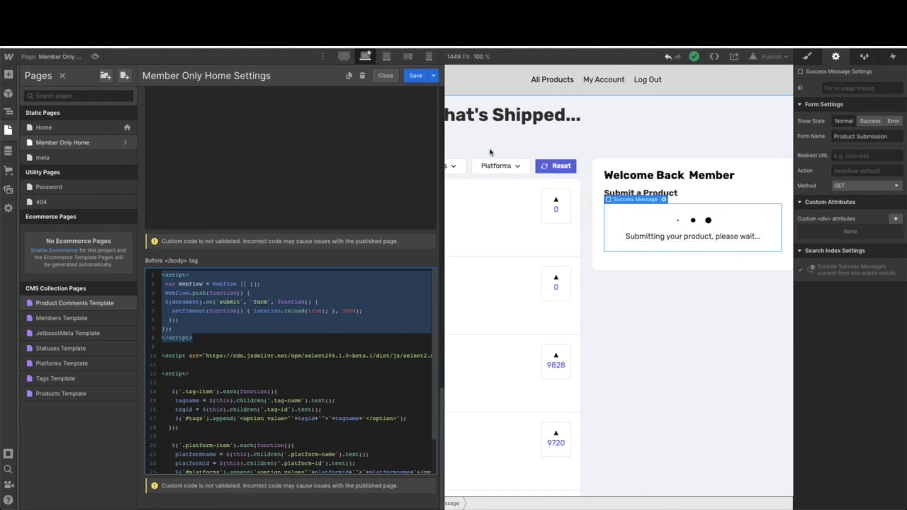
key("Escape")
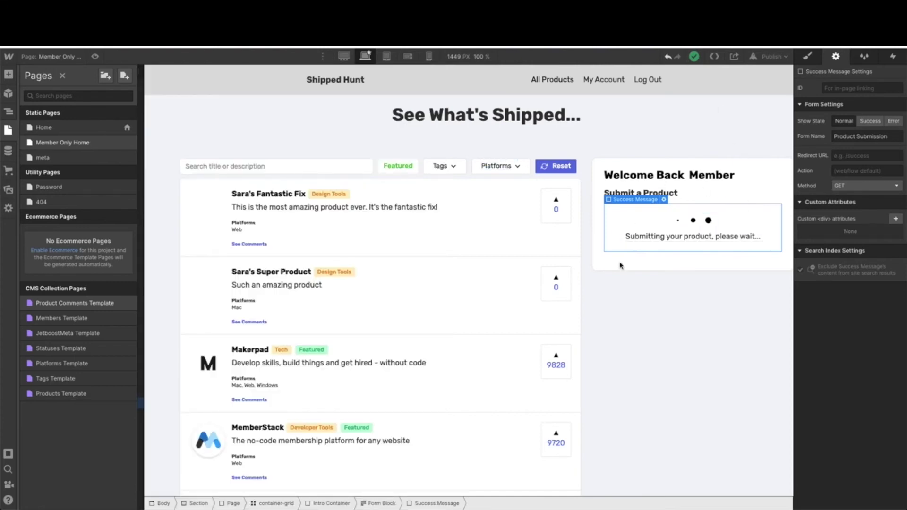
- Set the form back to Normal state and check the All Products, My Account and Log Out links
left_click(870, 122)
left_click(850, 122)
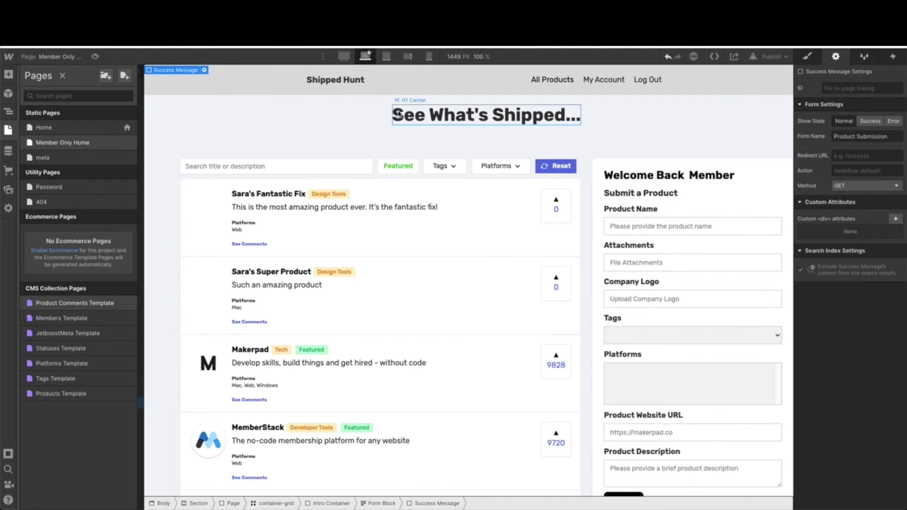
left_click(525, 80)
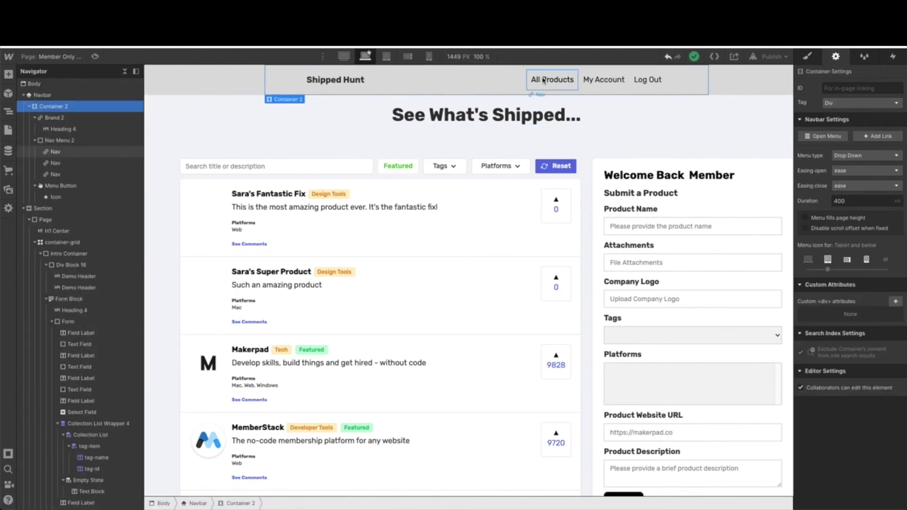
left_click(543, 81)
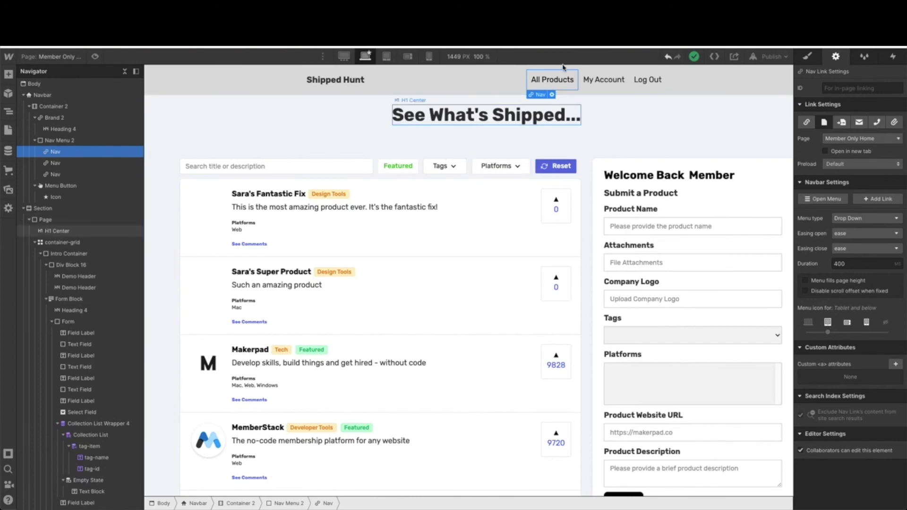
left_click(591, 82)
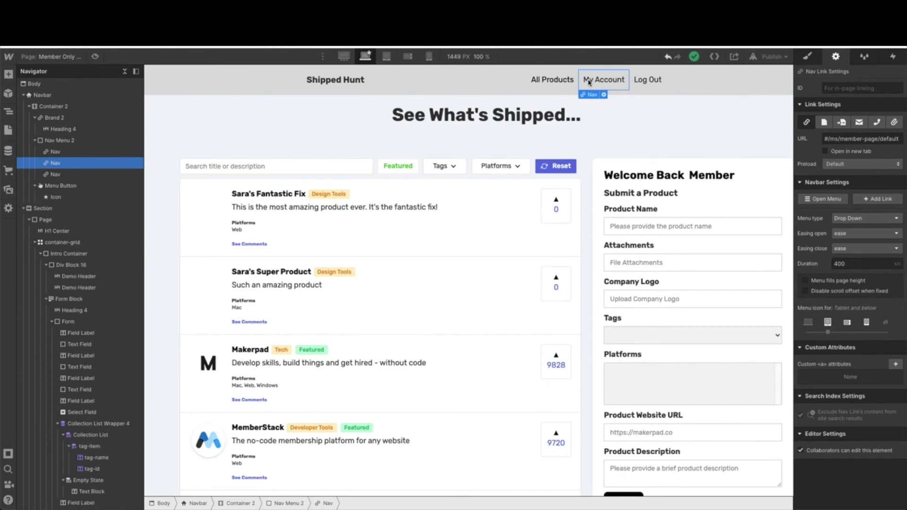
left_click(655, 85)
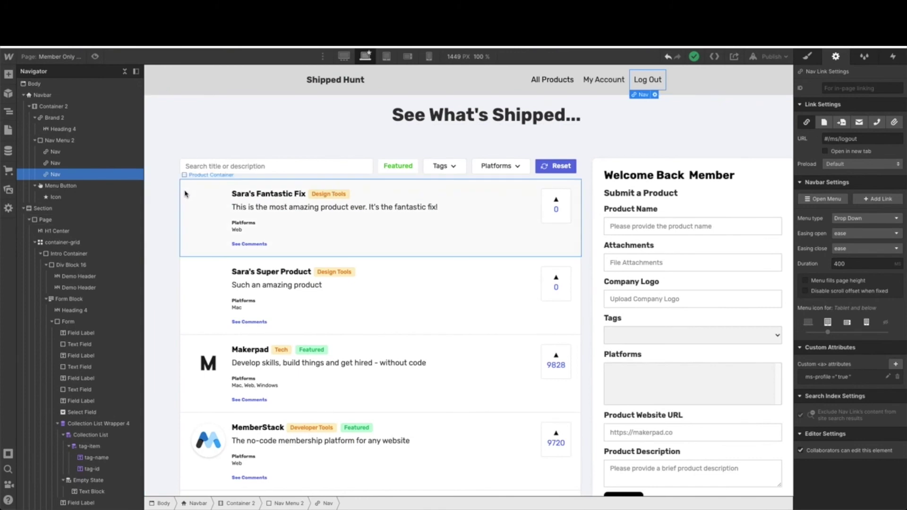
- Inspect the product cards, including Sara's Super Product and its Design Tools tag
left_click(258, 205)
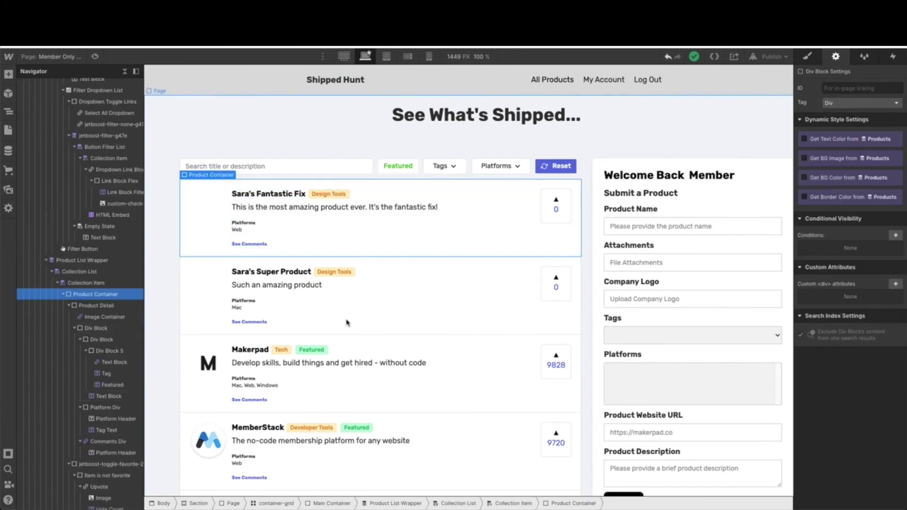
scroll(365, 267, "down", 1)
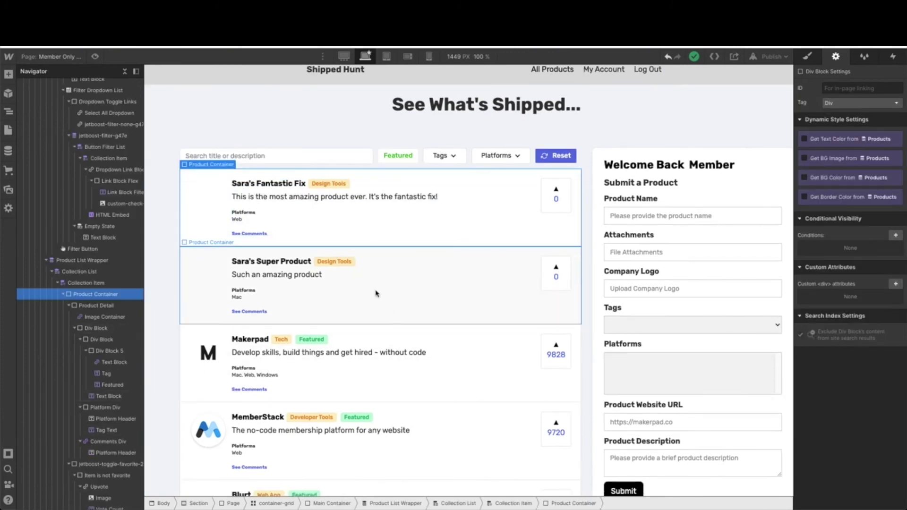
left_click(340, 261)
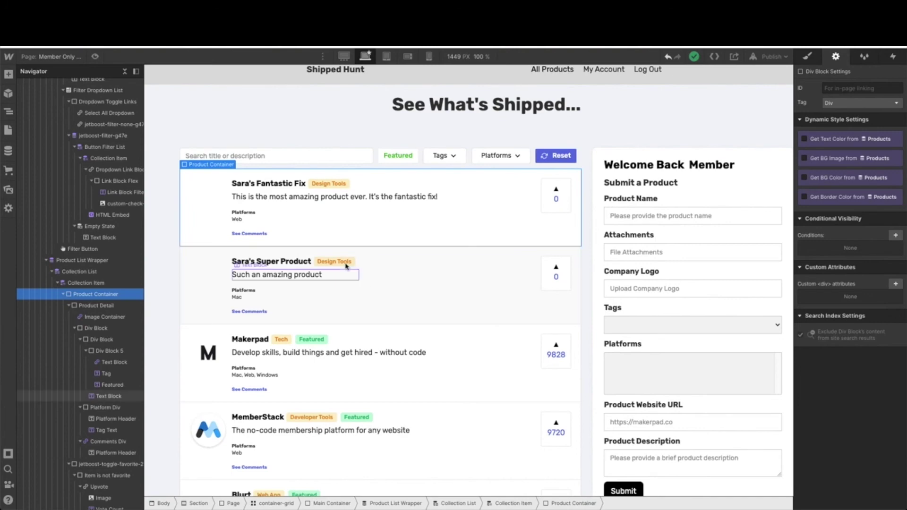
left_click(410, 288)
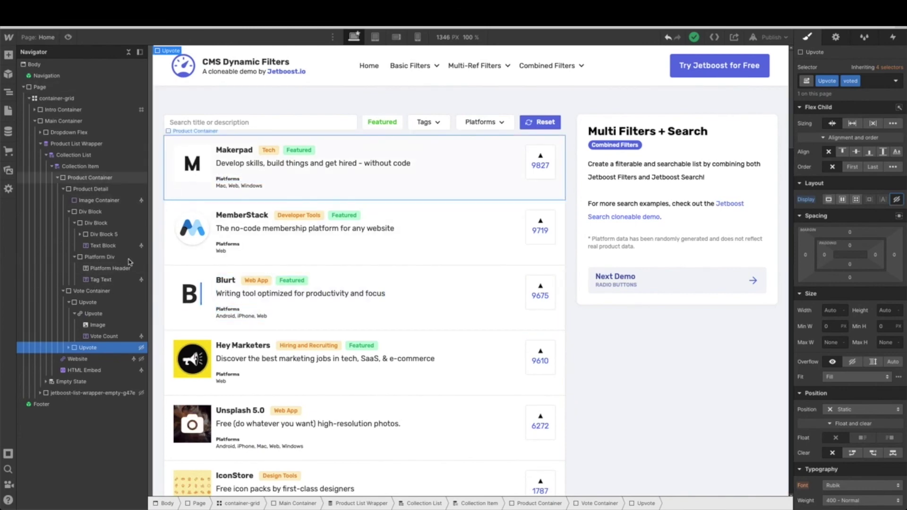
- Convert the Makerpad card's Image Container into a link block pointing to Current Product
left_click(81, 361)
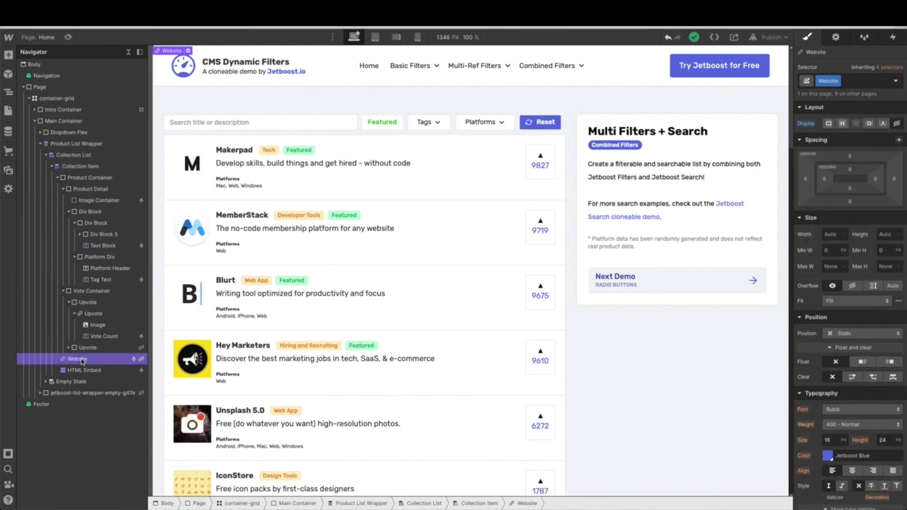
left_click(198, 170)
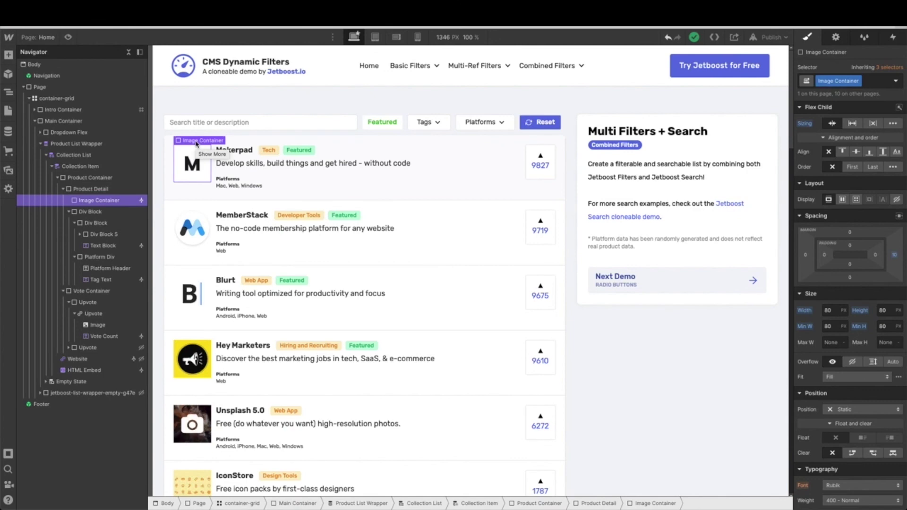
right_click(196, 143)
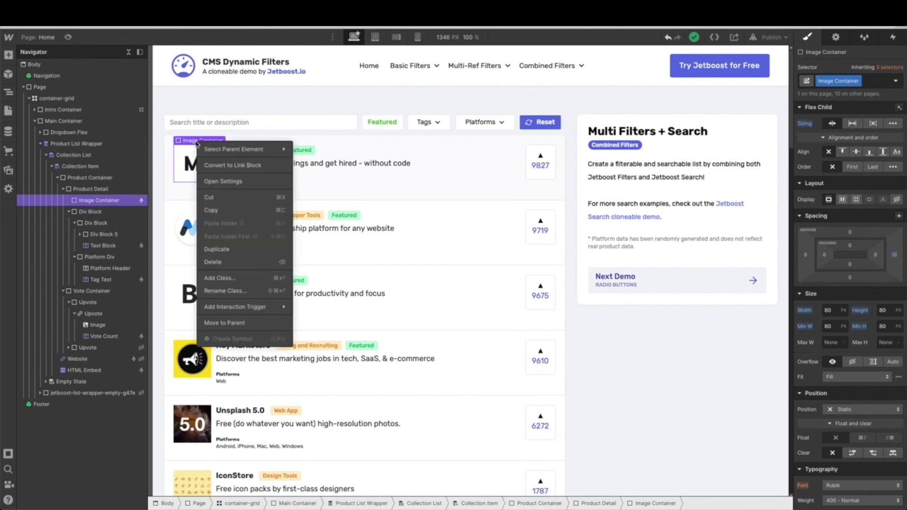
left_click(211, 169)
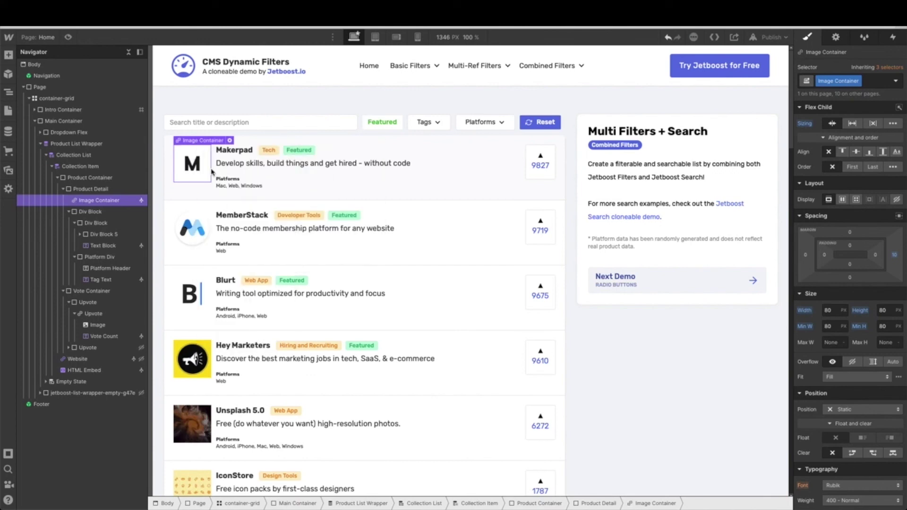
left_click(230, 142)
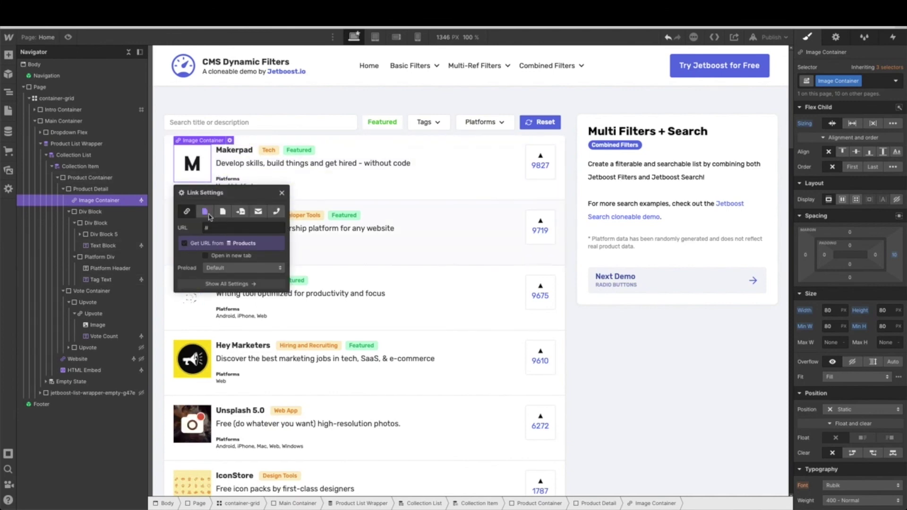
left_click(210, 217)
left_click(213, 229)
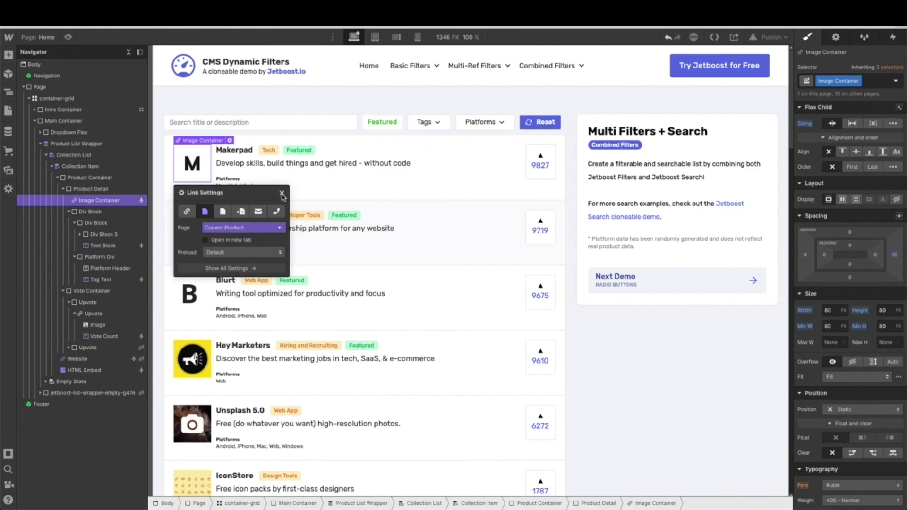
left_click(282, 194)
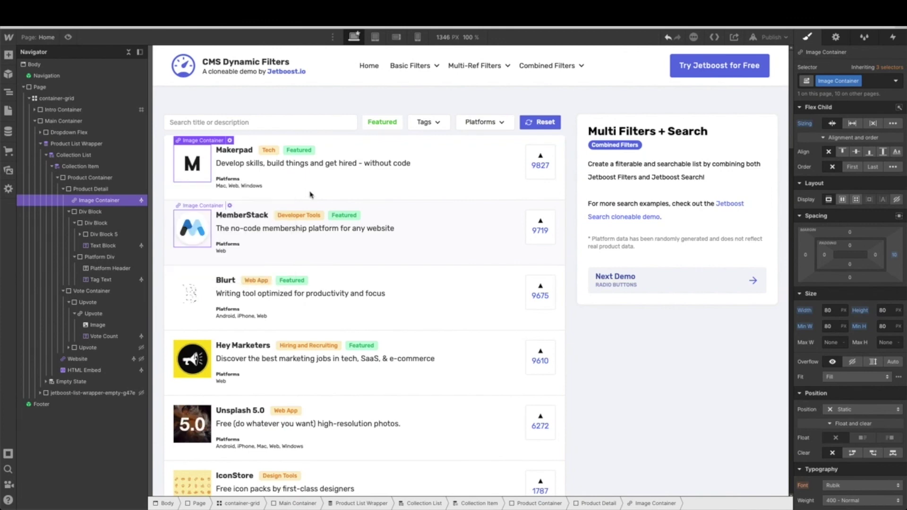
- Inspect the Makerpad row's Platform Header and its containing Platform Div
left_click(227, 181)
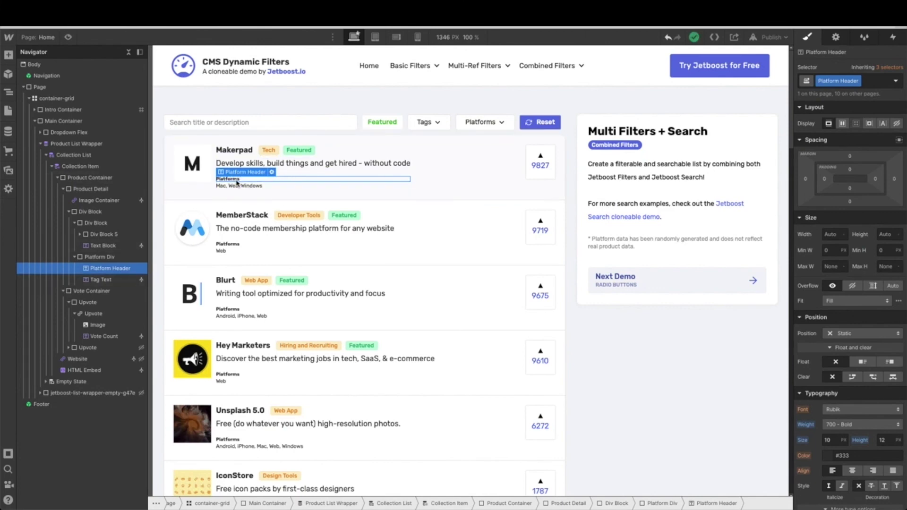
left_click(95, 257)
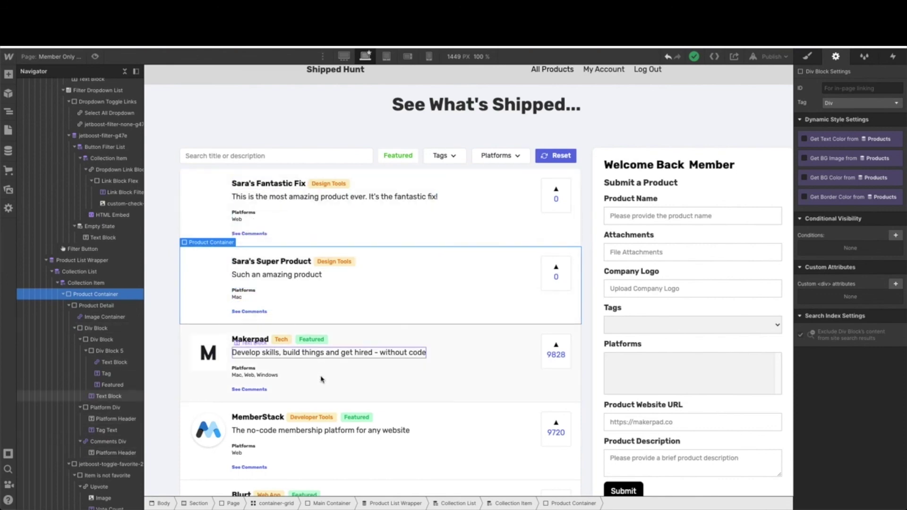
- Show the CMS Collections panel with Product Comments (4 items) and Products (30 items)
scroll(320, 373, "down", 1)
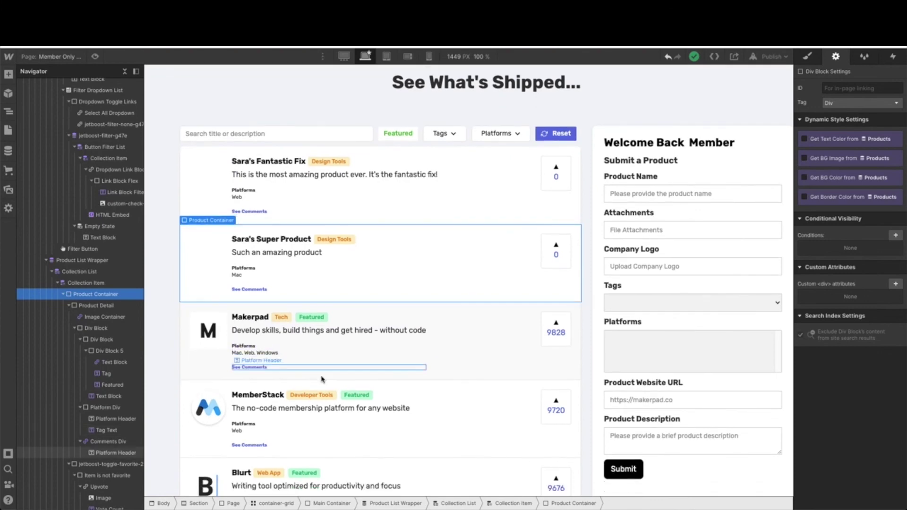
scroll(322, 379, "up", 1)
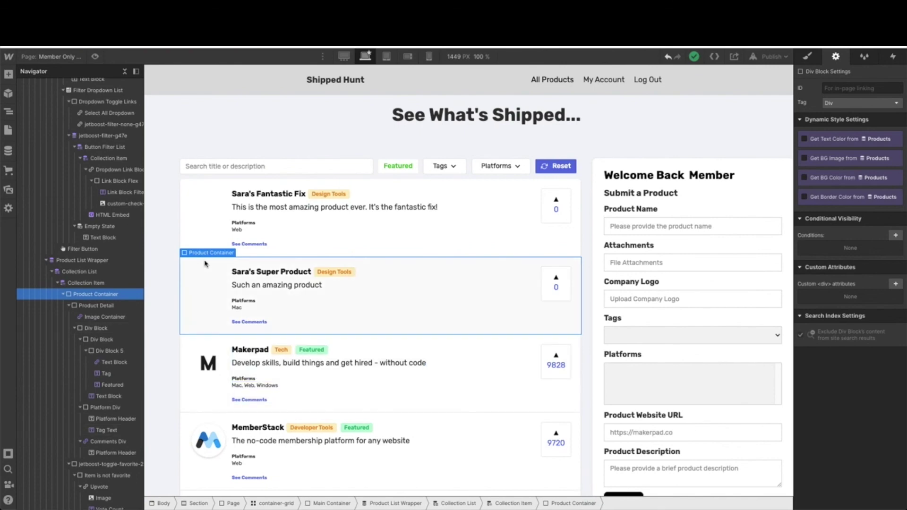
left_click(8, 151)
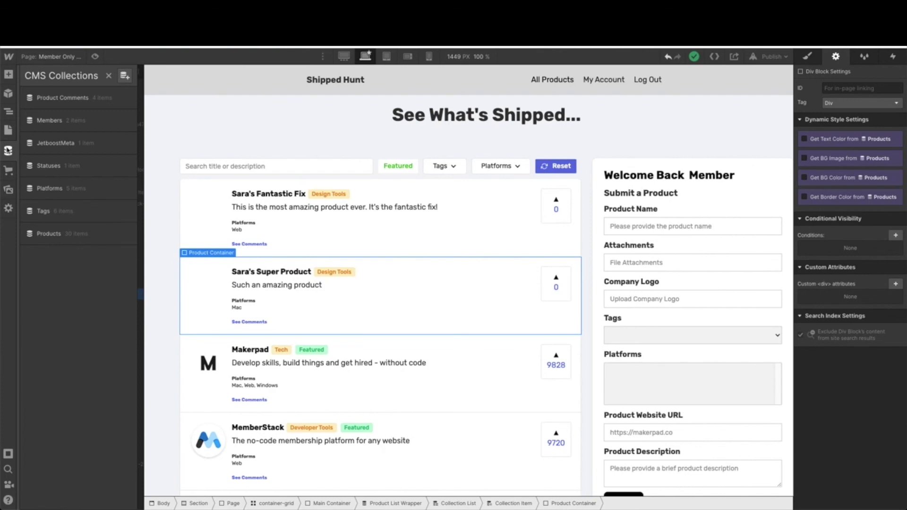